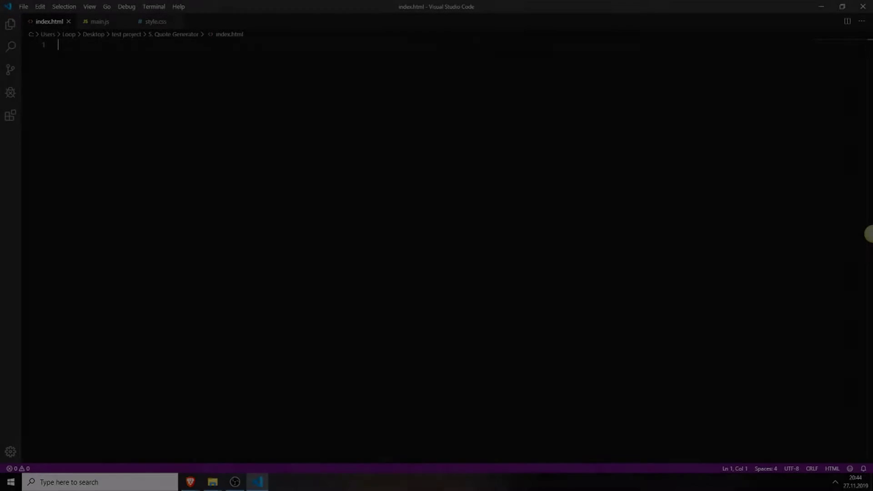
type("!")
Expand the ! boilerplate and add div#container with button#btn reading 'Press for a new Quote!'
key("Tab")
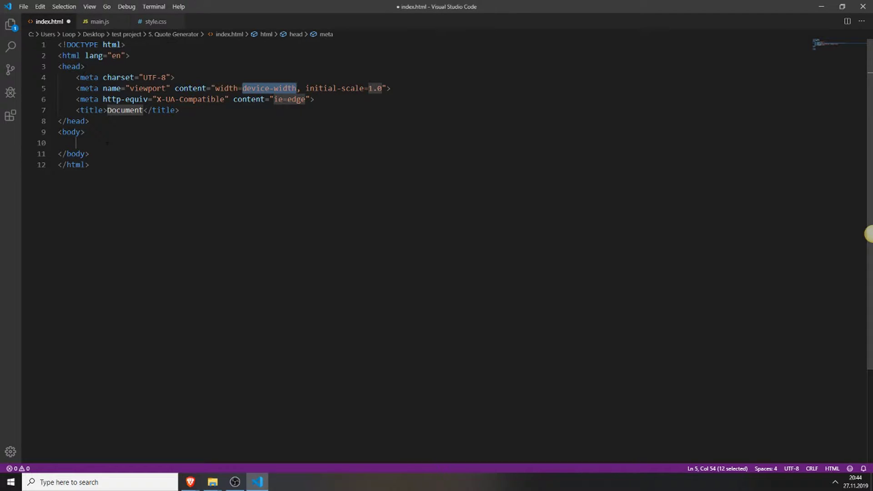
left_click(107, 141)
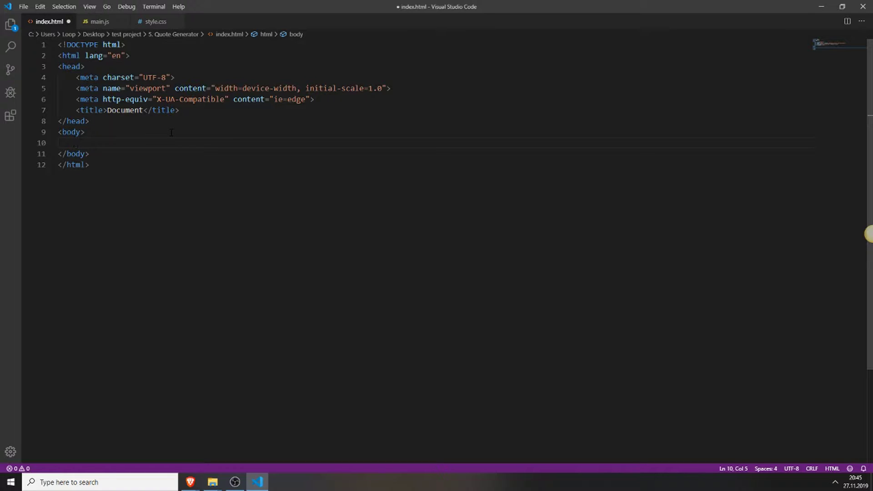
type("<div")
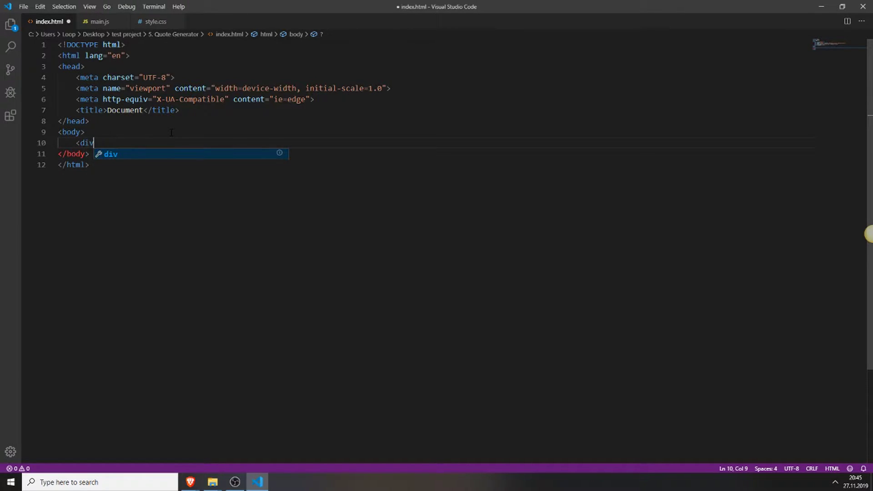
type(" id=\"")
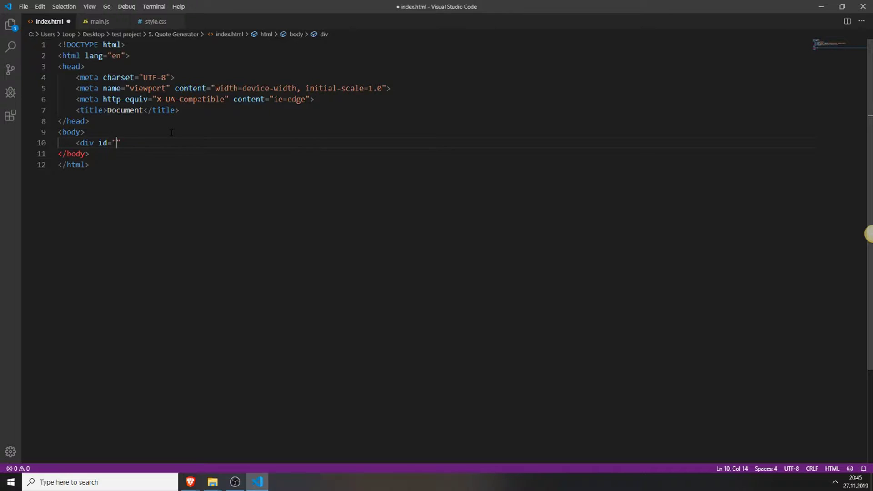
type("container")
type("\">")
key("Return")
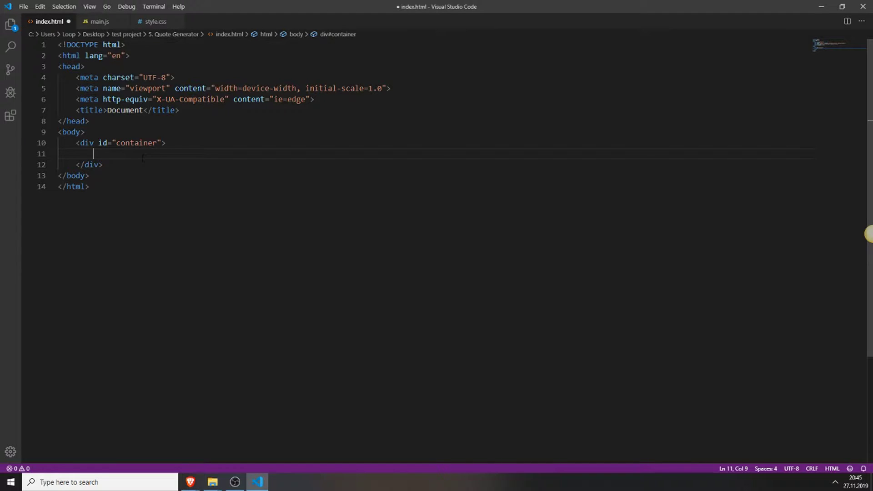
type("<button id")
key("Return")
type("b")
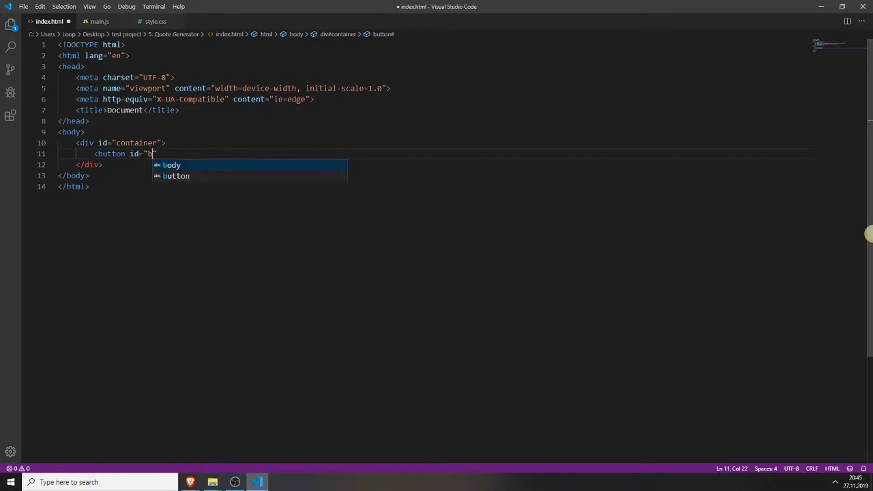
type("tn")
key("Right")
type(">")
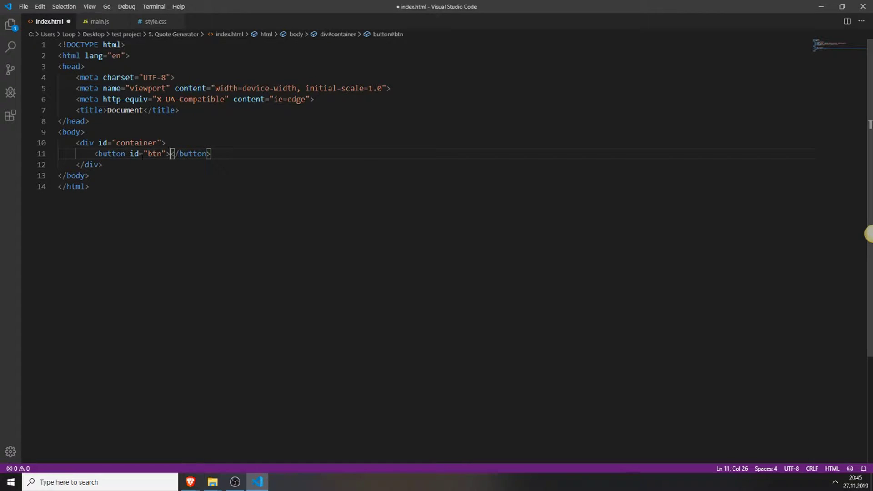
type("Press for a new Q")
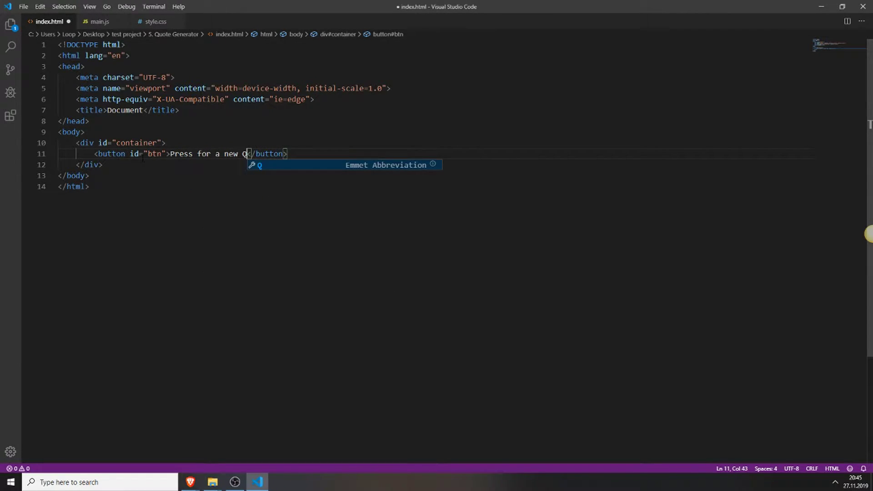
type("uote!")
key("Right")
key("Right")
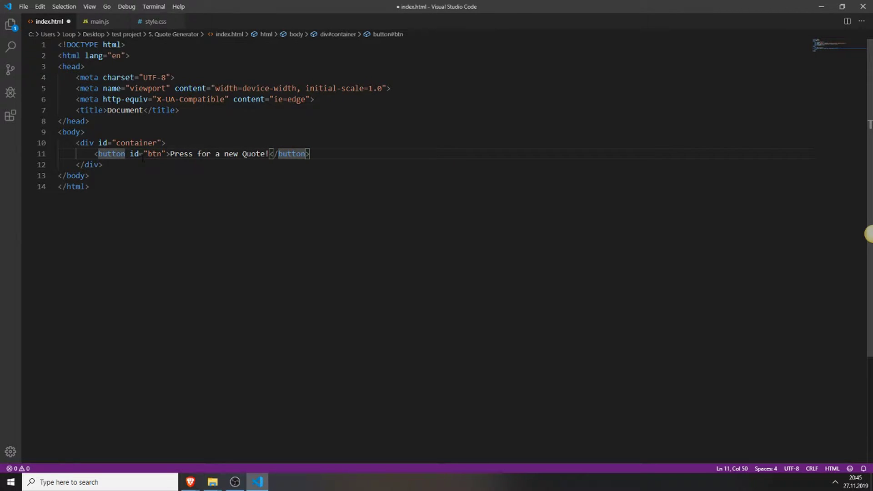
key("Return")
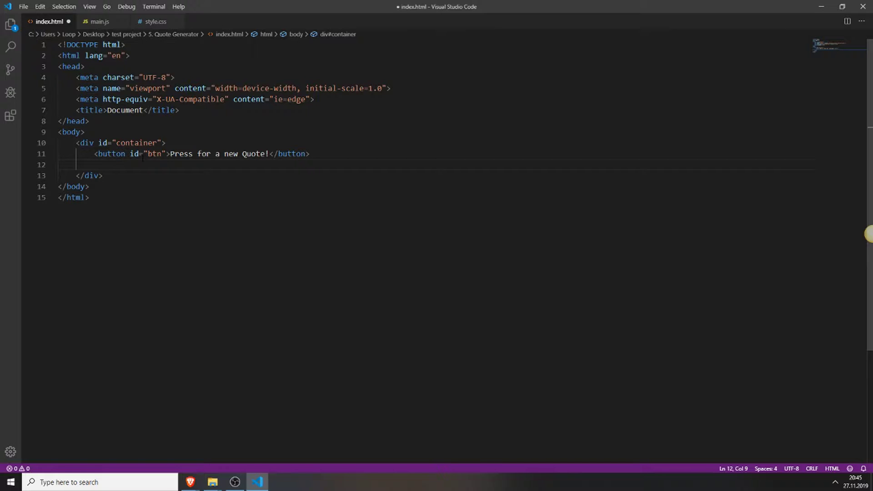
type("<")
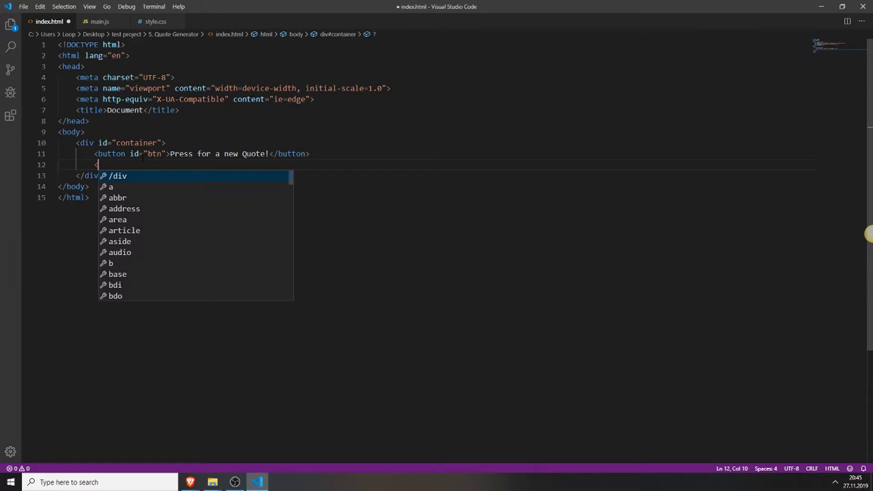
type("div")
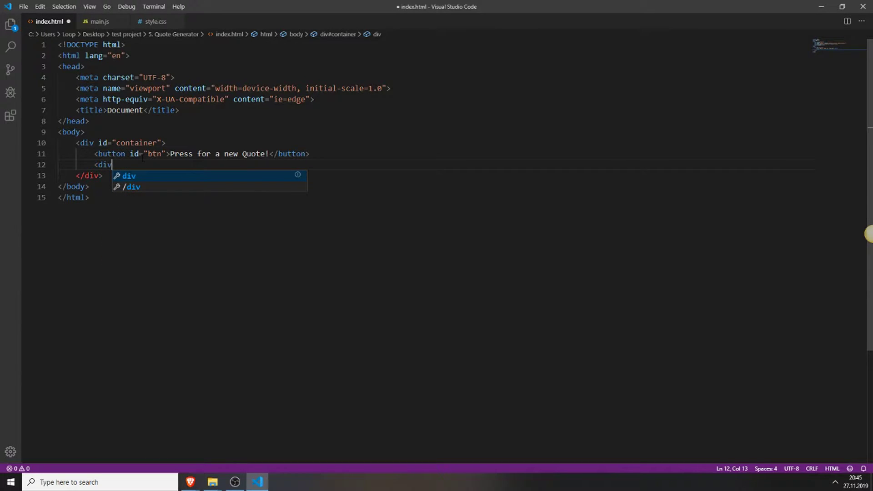
type(" id=\"o")
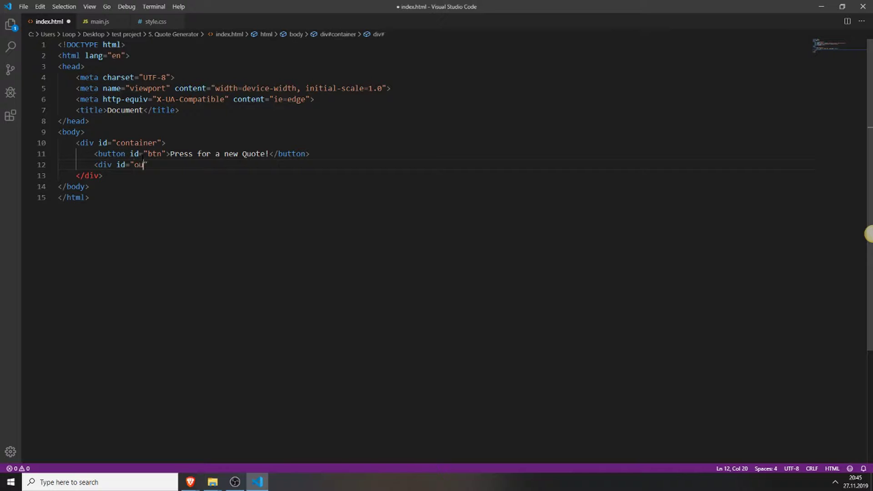
type("utput\">")
type("Press ")
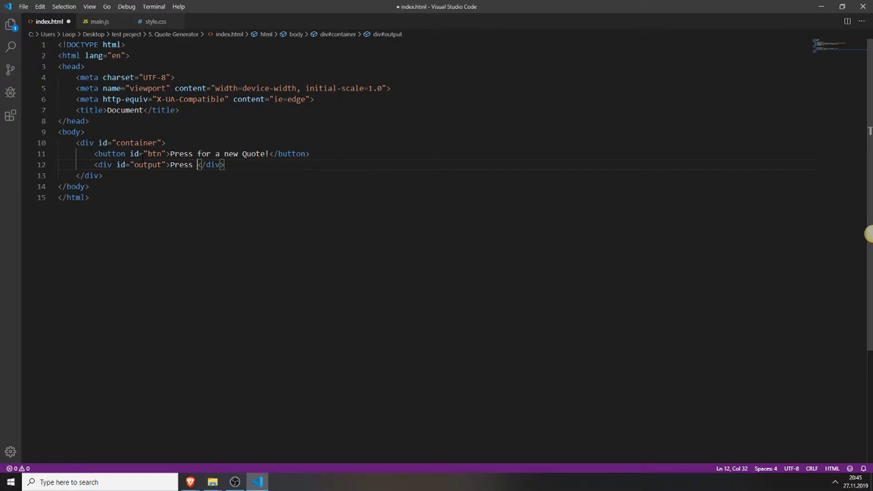
type("the button ")
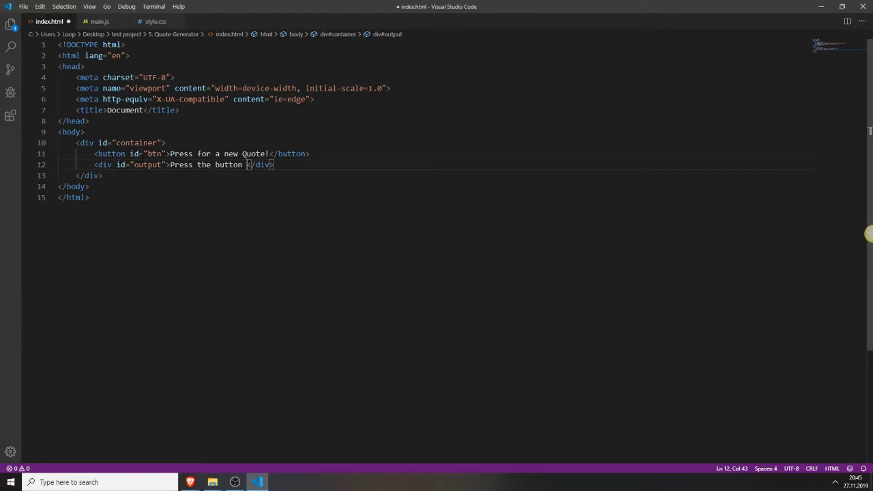
type("f")
Add div#output reading 'Press the button to generate a Quote!' below the button and save
key("BackSpace")
type("to gene")
type("rato")
key("BackSpace")
type("e ")
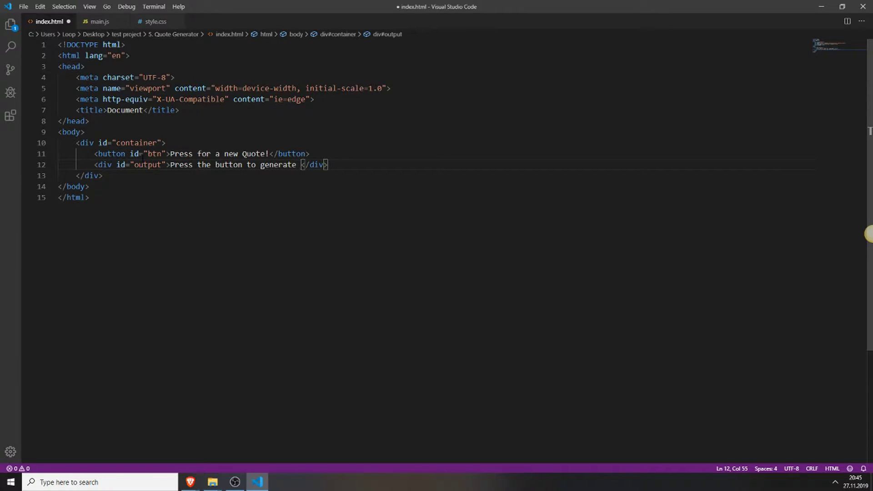
type("a Quote!")
key("ctrl+s")
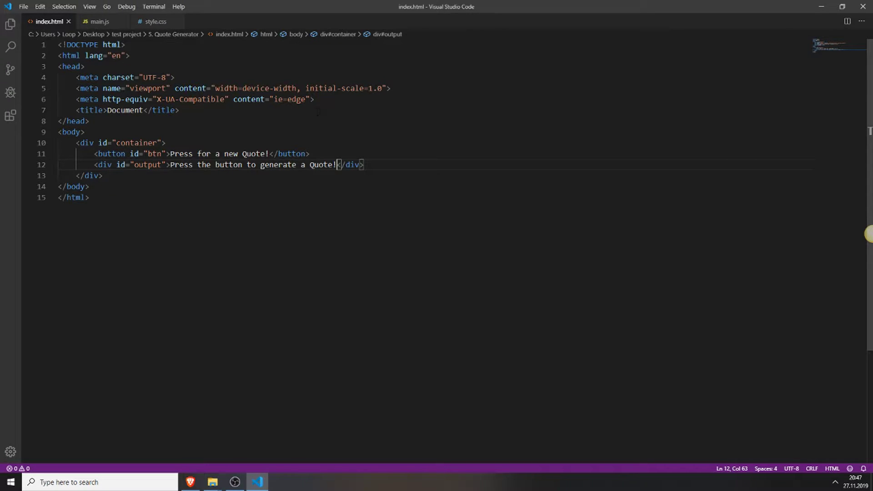
left_click(332, 99)
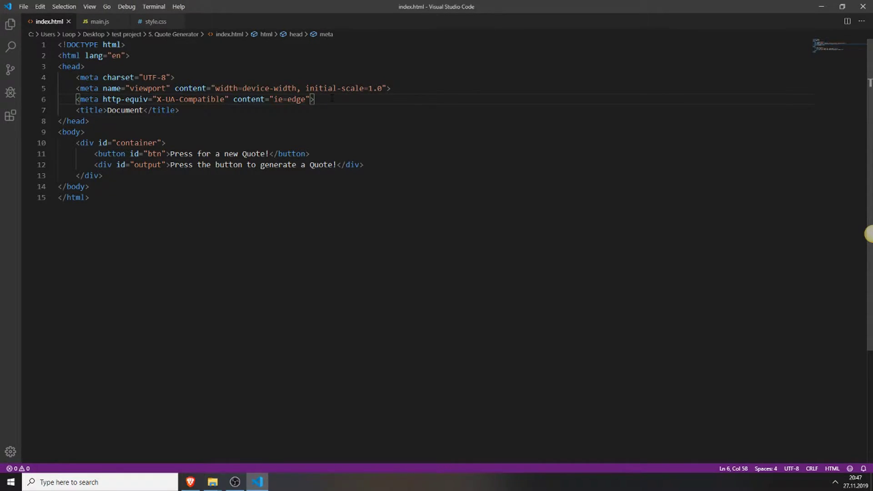
Link style.css in the head with a stylesheet link tag
key("Return")
type("<")
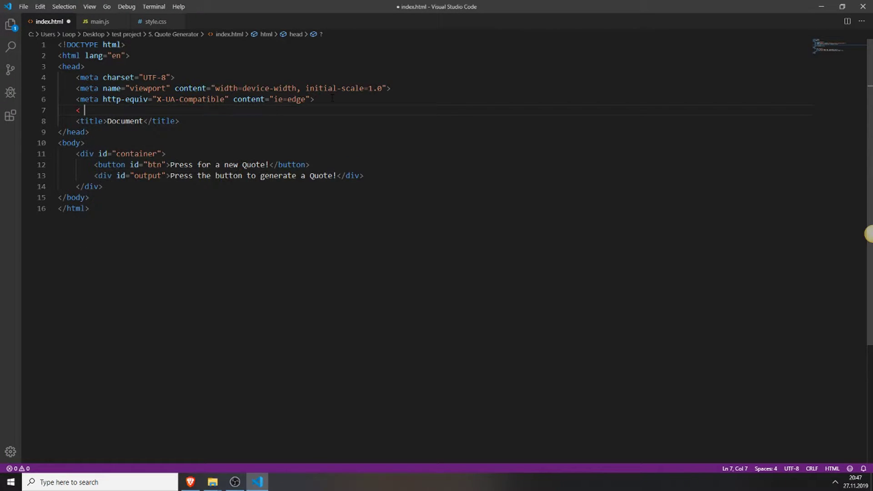
key("BackSpace")
type("link ")
type("rel")
key("Return")
type("st")
type("ylesheet")
key("Right")
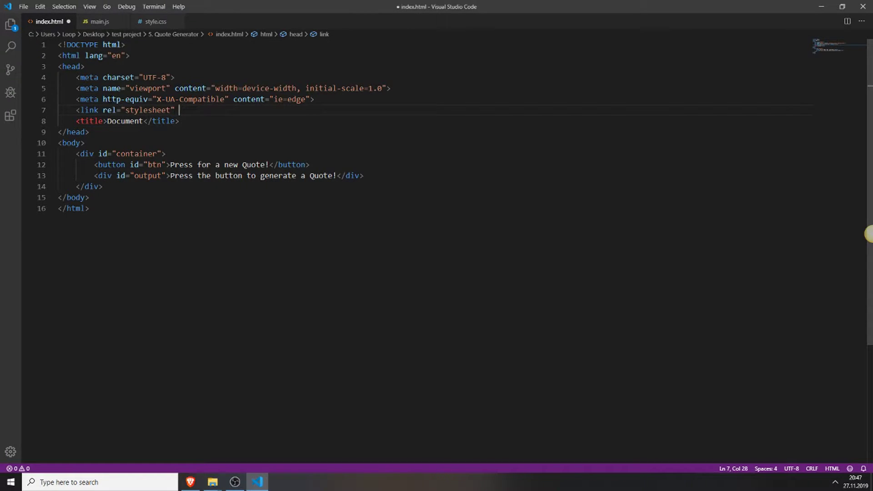
type("href")
key("Return")
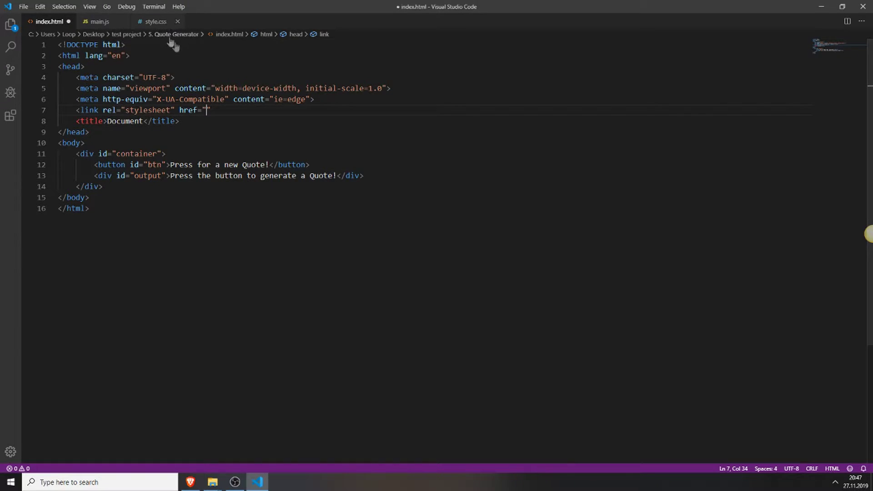
mouse_move(155, 22)
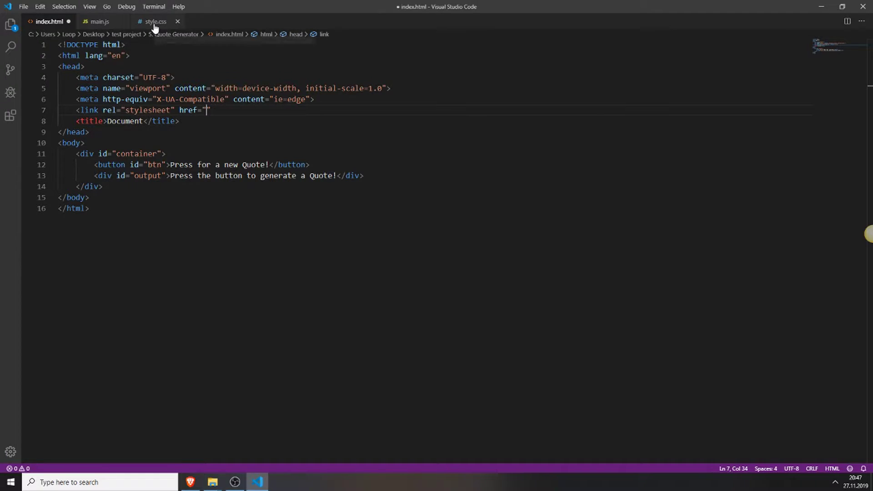
type("styl")
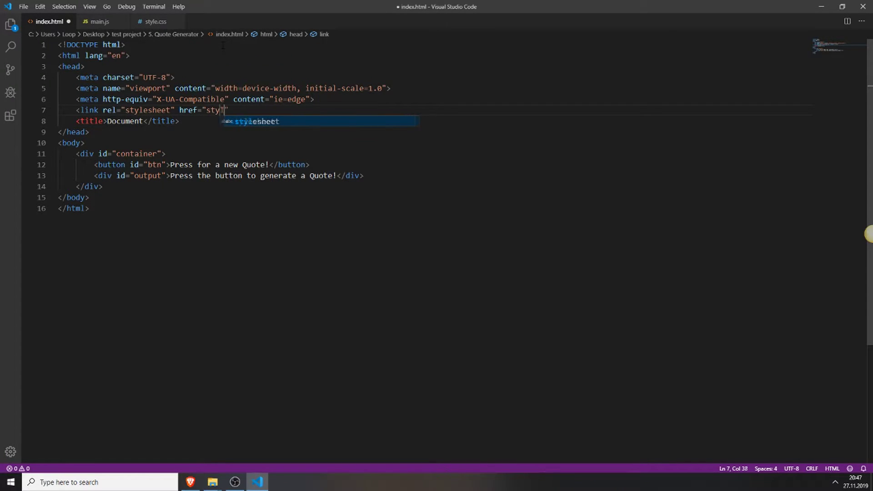
type("e.css\">")
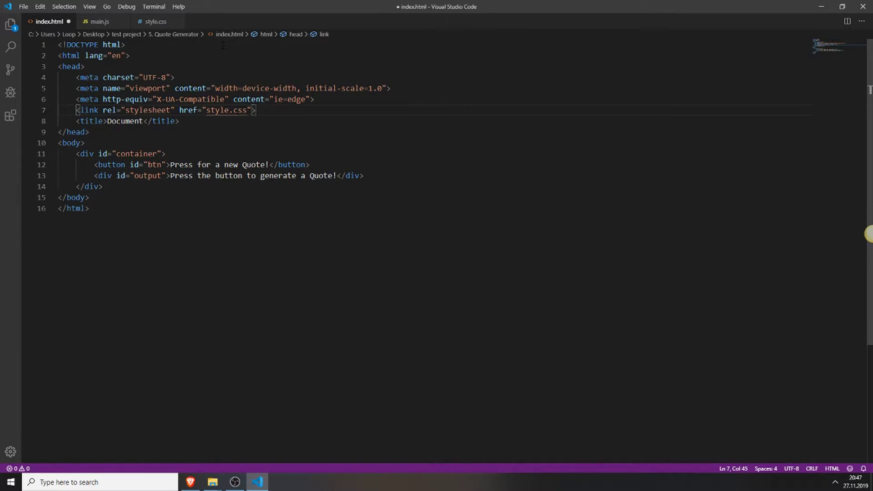
Add a script tag loading main.js before the closing body tag and save
left_click(104, 186)
key("Return")
type("<s")
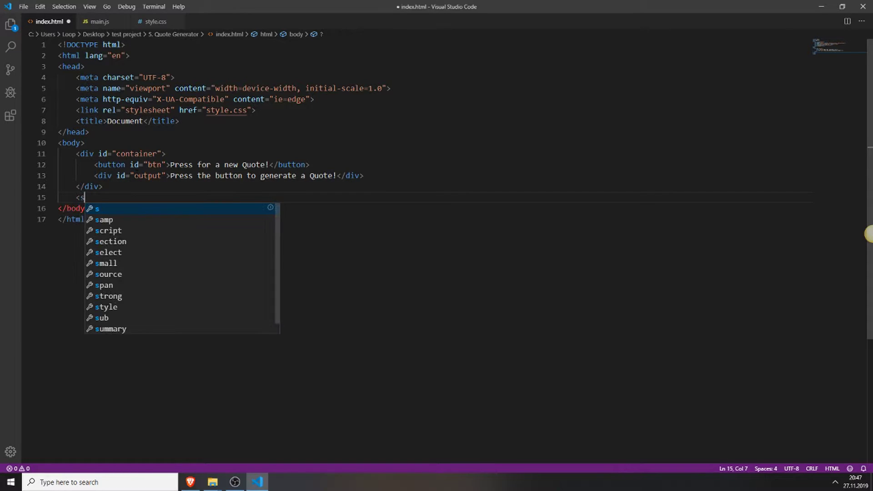
type("cript")
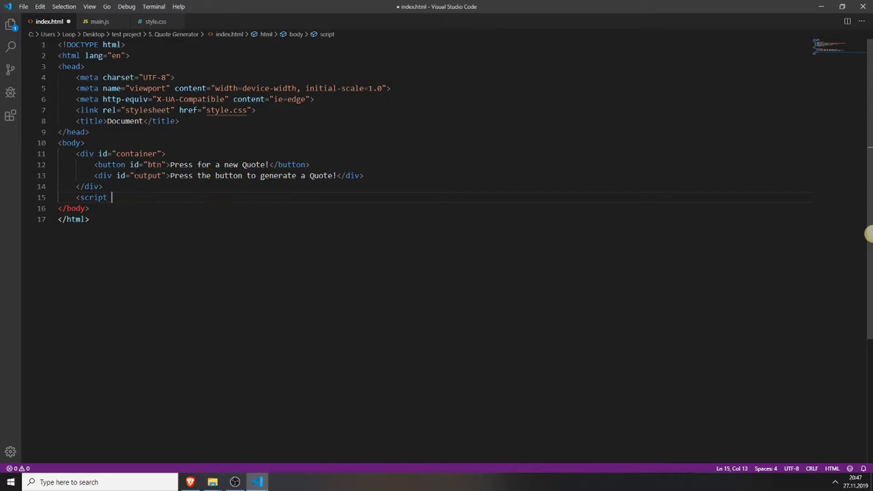
type(" scr=\"")
type("main.js\"")
type(">")
key("ctrl+s")
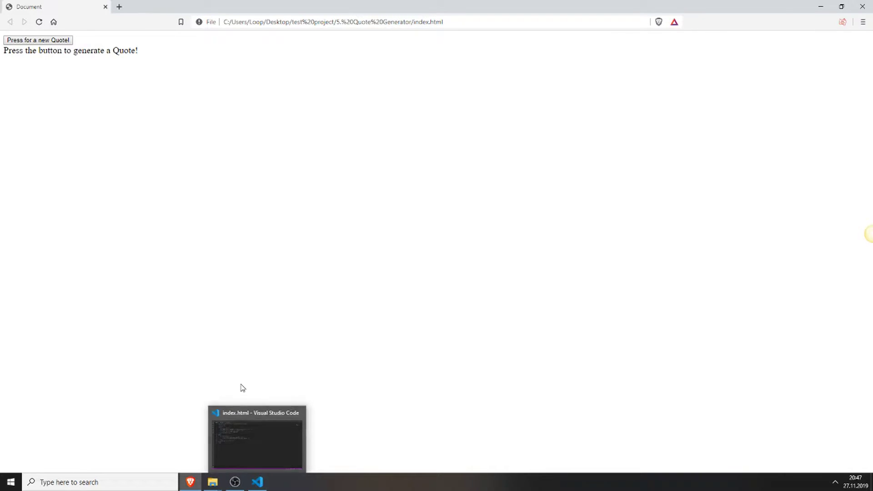
View the unstyled page in Brave, then return to index.html in the editor
left_click(257, 482)
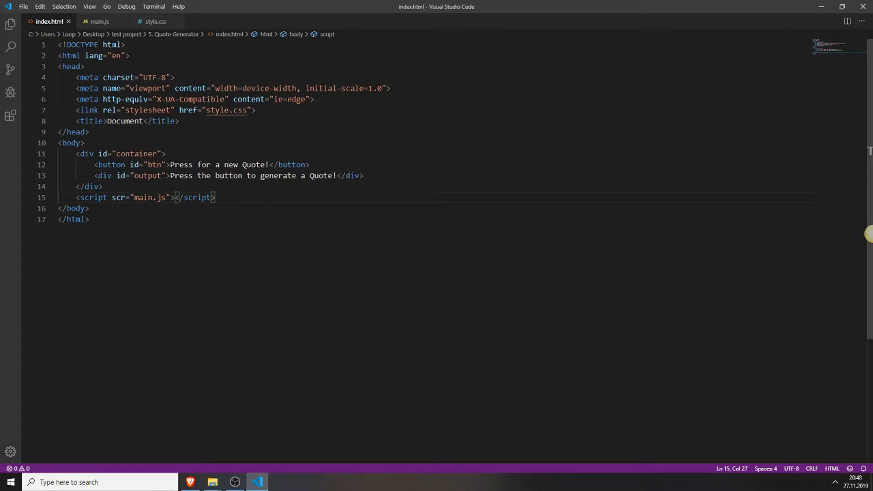
In style.css, set the body background-color to #333232 and save
left_click_drag(155, 21, 96, 30)
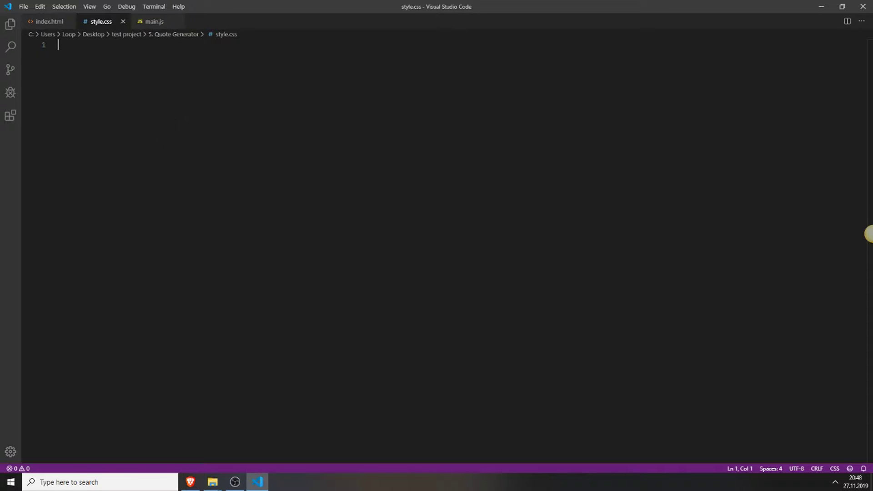
type("body {")
key("Return")
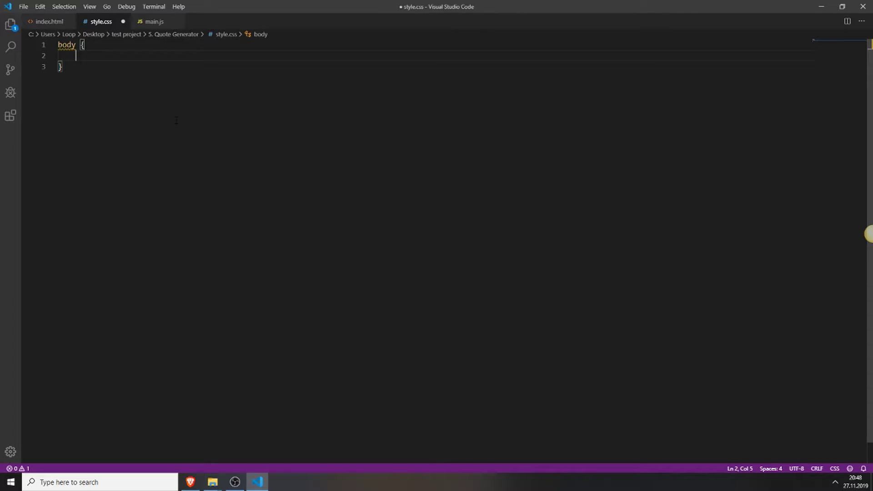
type("background")
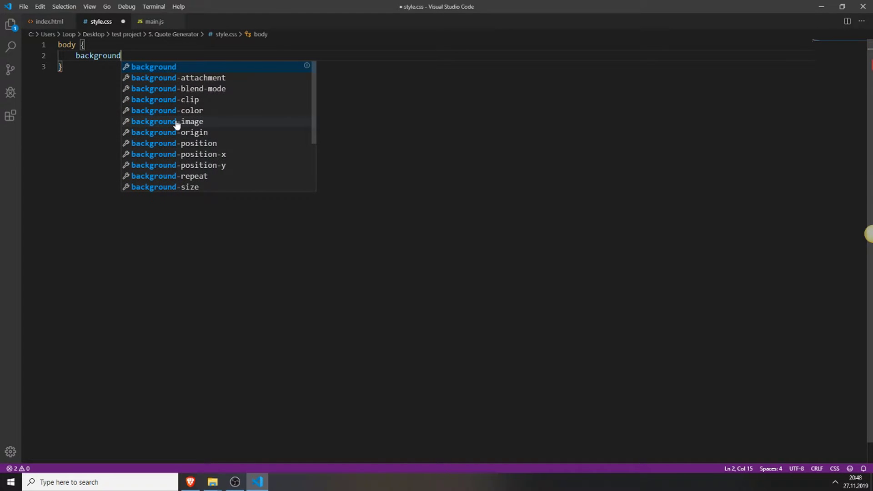
type("-color")
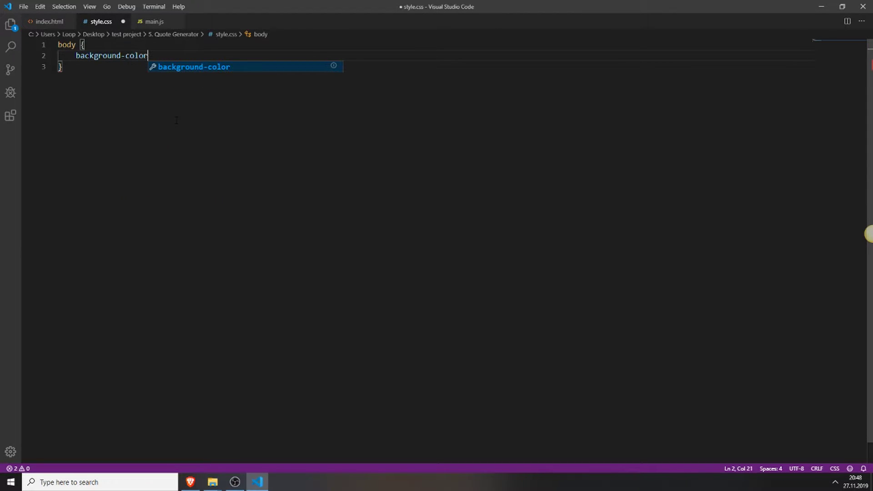
type(": #")
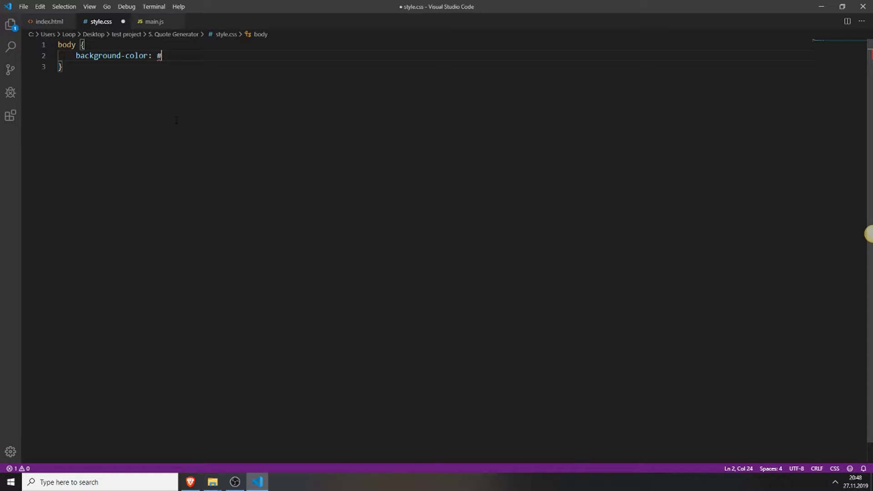
type("33232")
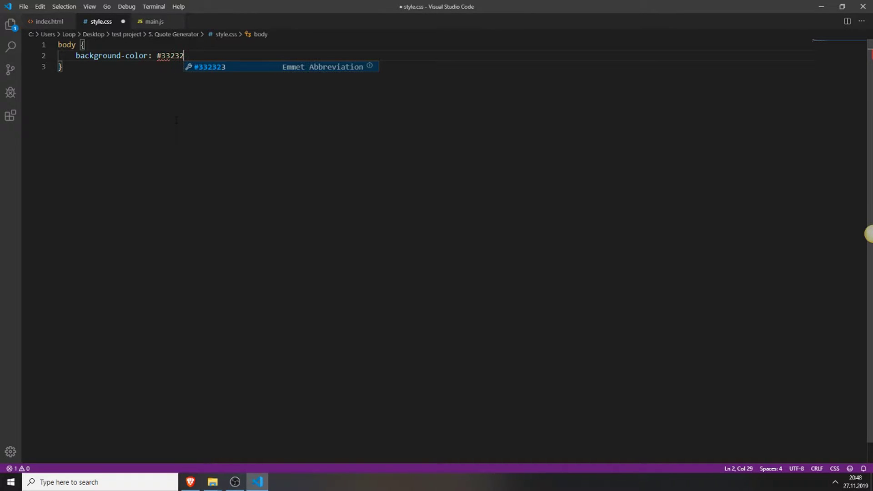
type(";")
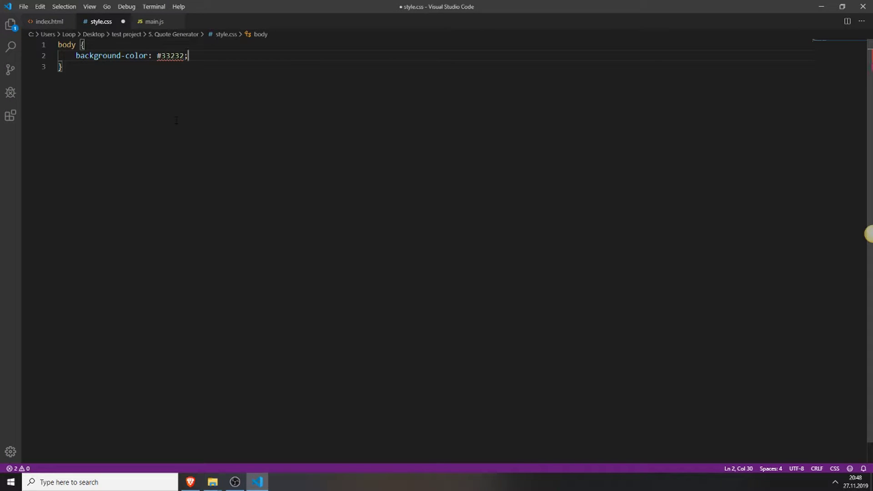
left_click(175, 55)
type("3")
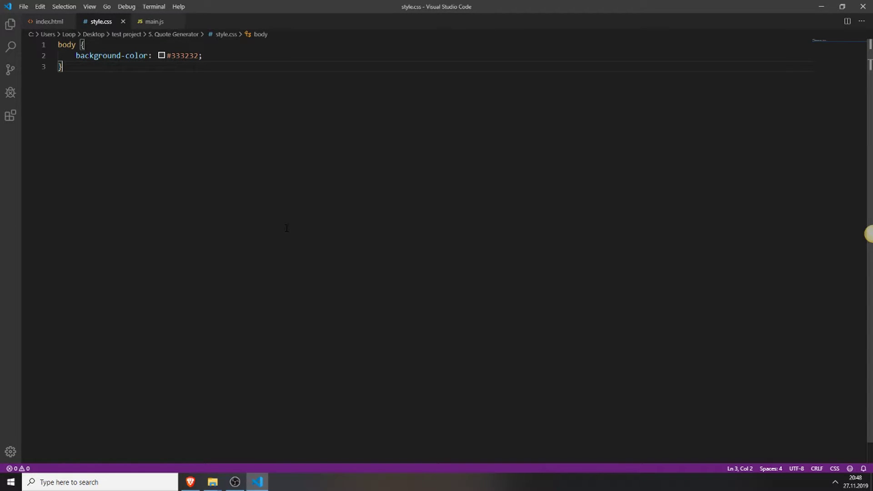
key("Return")
key("Return")
type("#")
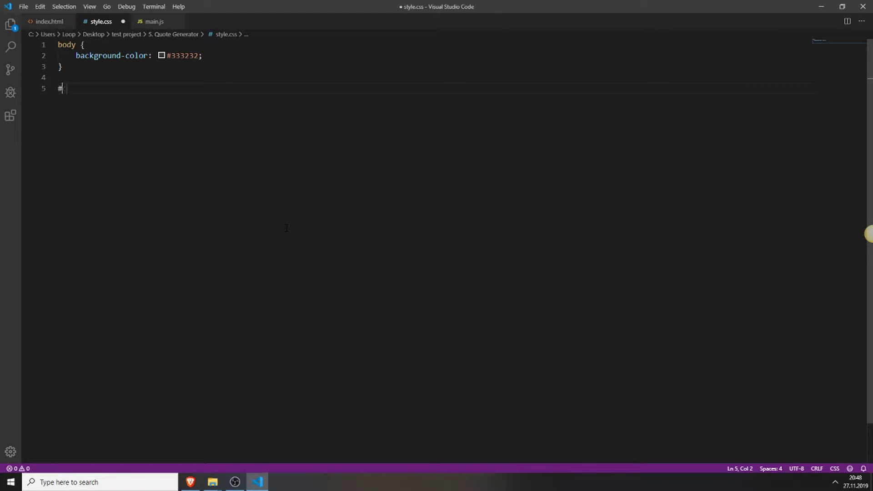
type("container {")
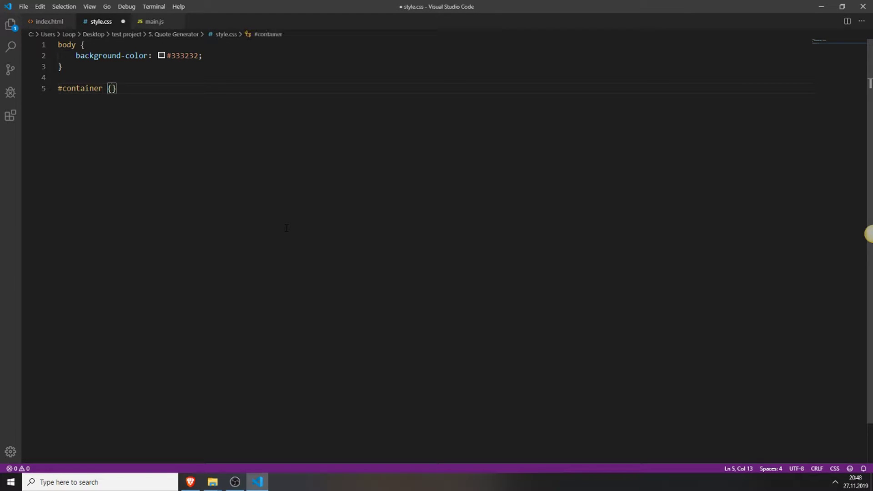
Copy the container id from index.html into the #container rule selector
key("Return")
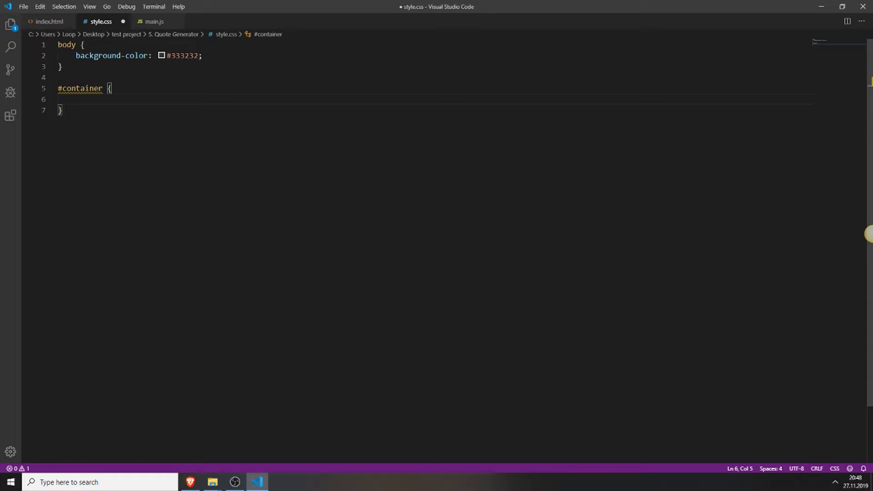
left_click(49, 22)
left_click_drag(159, 154, 101, 154)
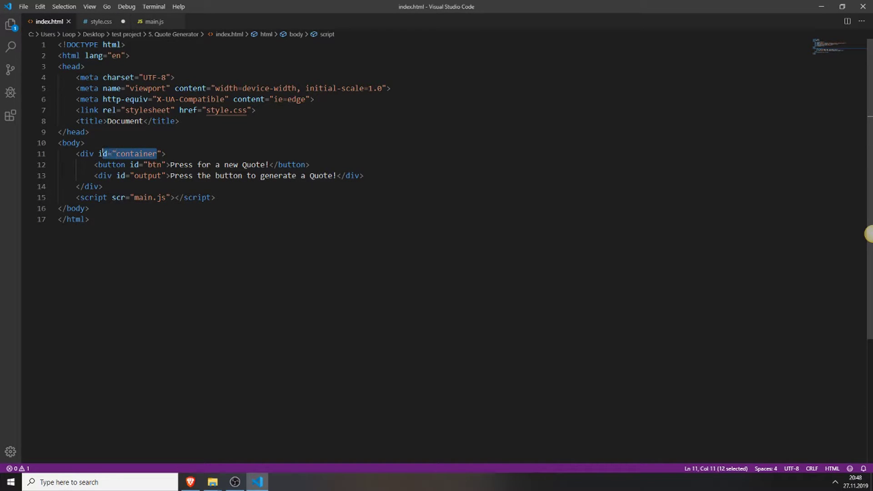
left_click(99, 21)
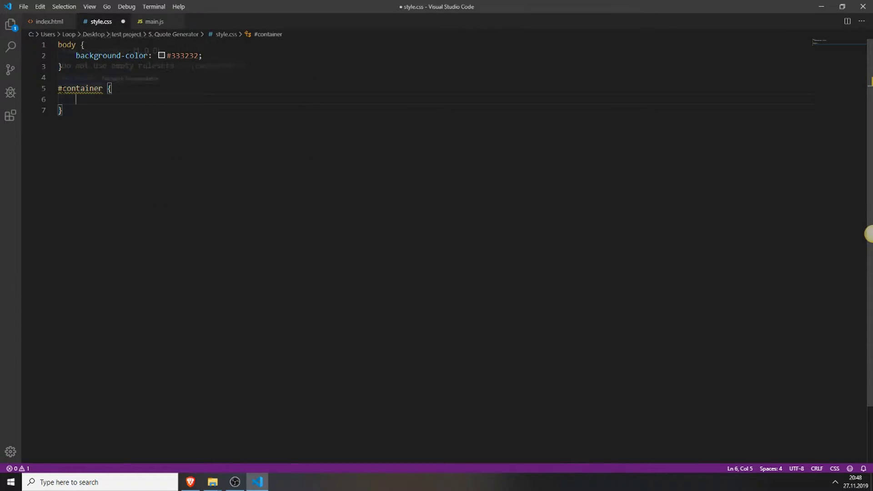
double_click(81, 88)
left_click(78, 100)
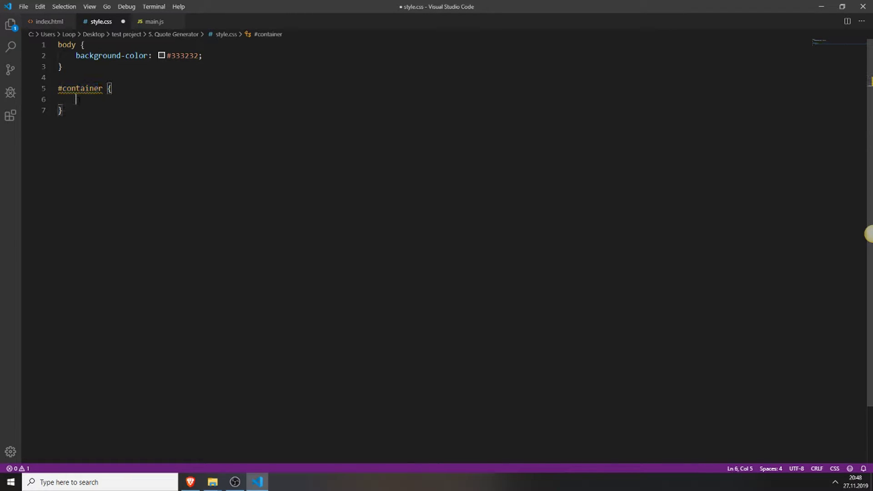
type("back")
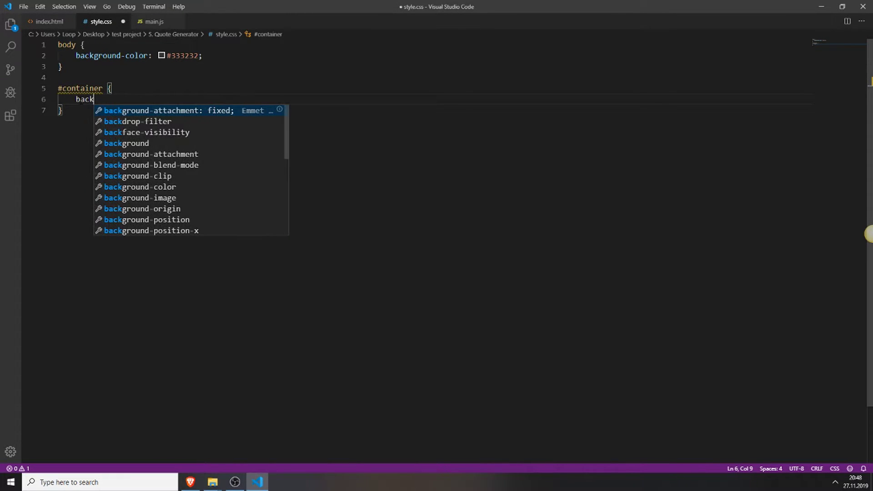
type("ground-")
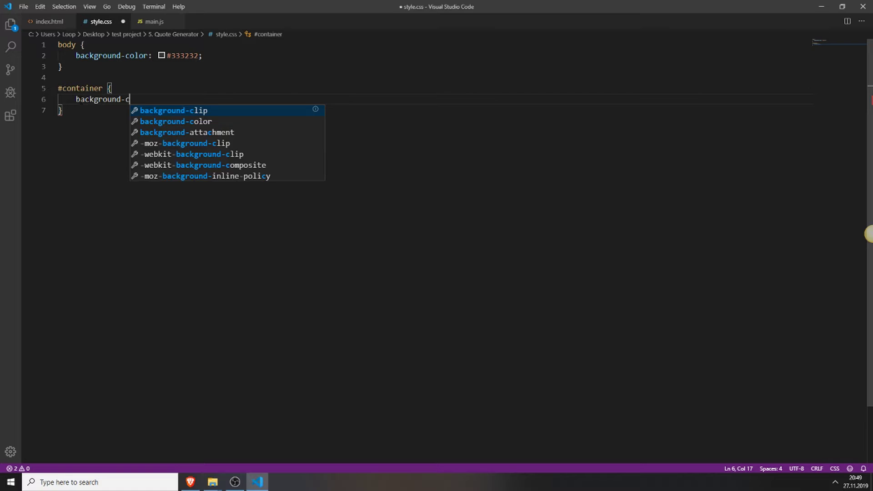
type("color: ")
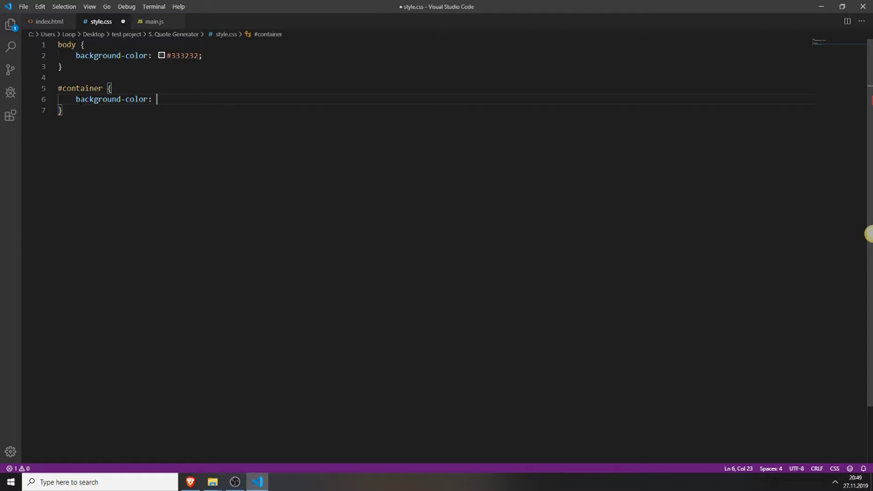
type("#")
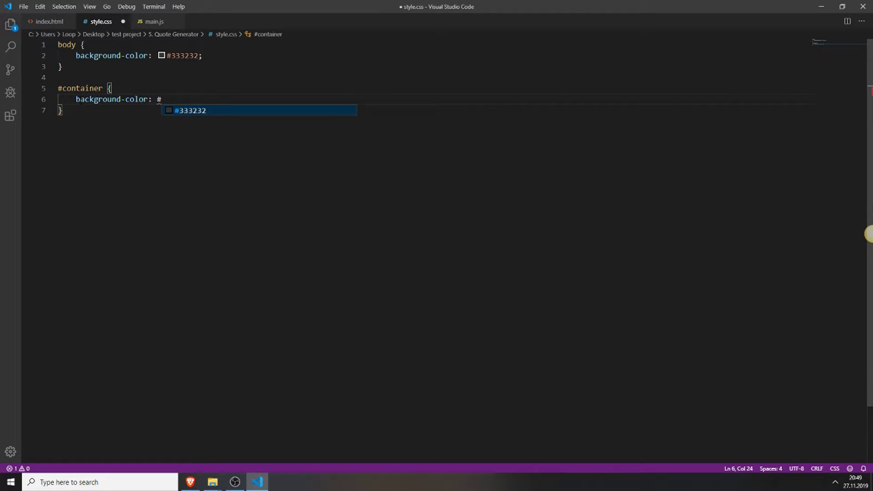
type("0E")
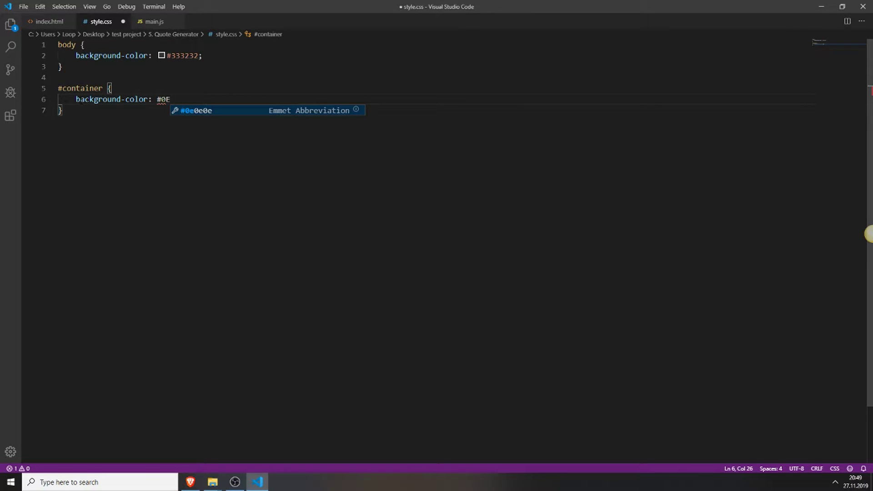
type("2431;")
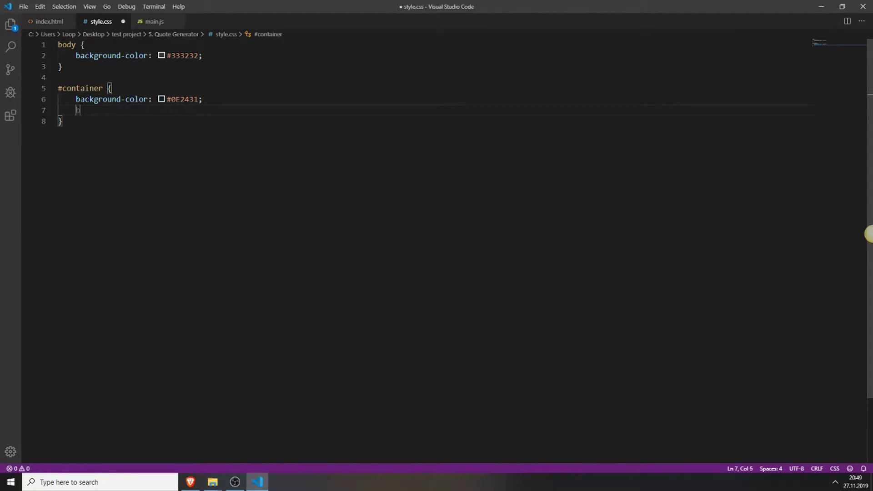
type("border: ")
type("5px sol")
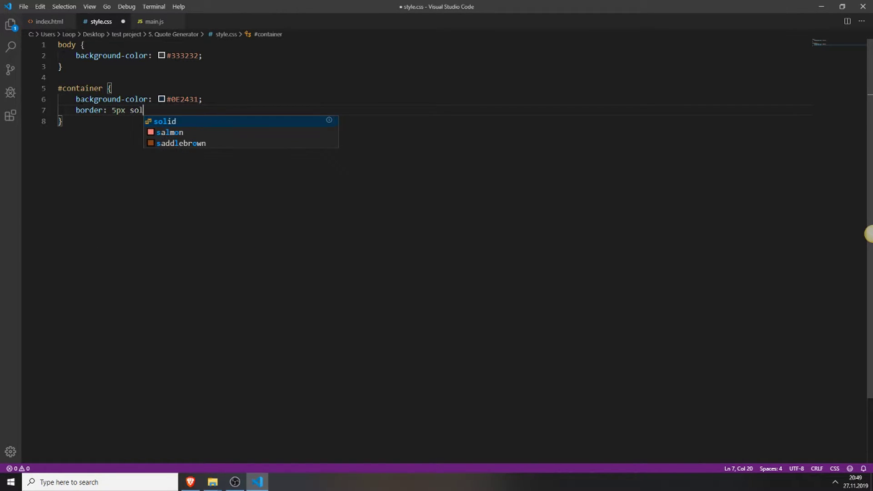
type("id #")
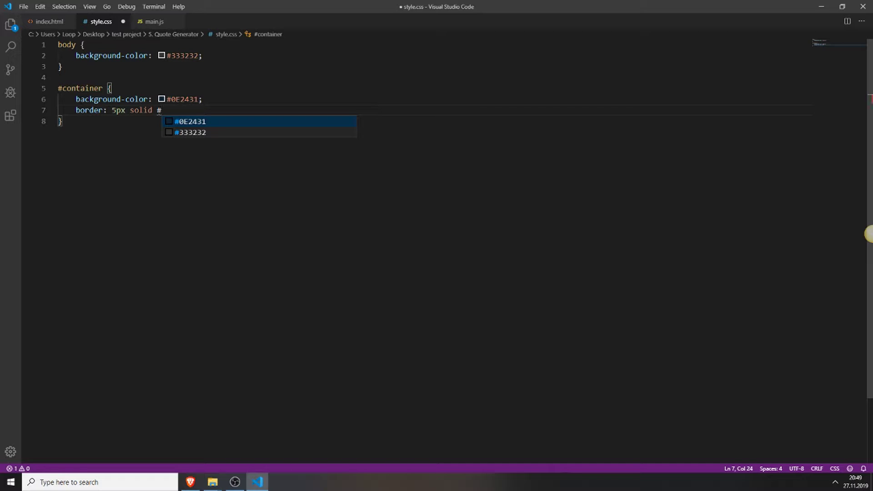
type("F")
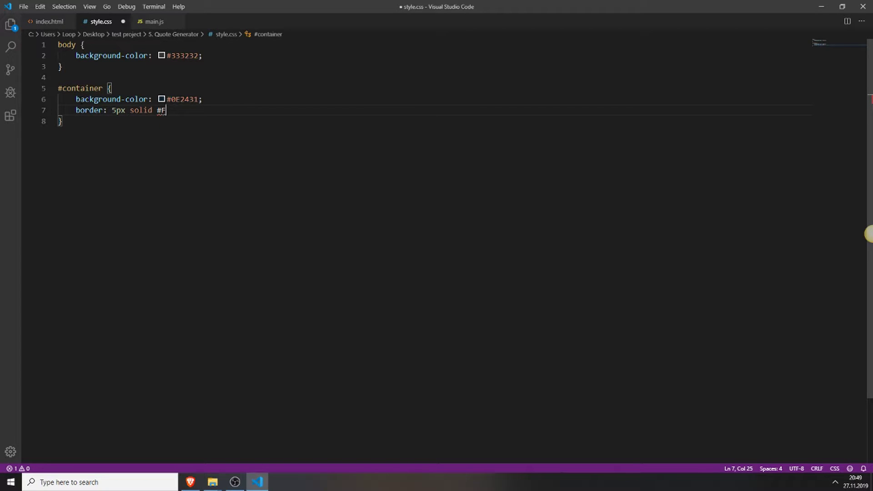
type("5E")
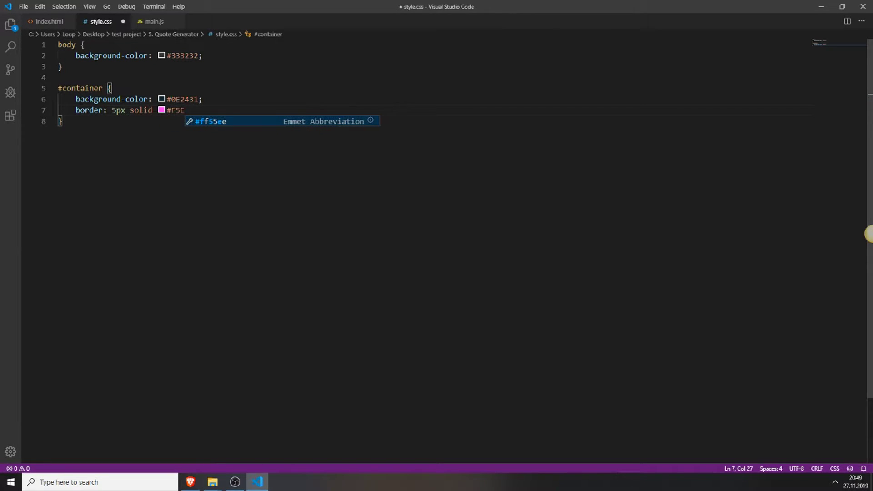
type("4C3")
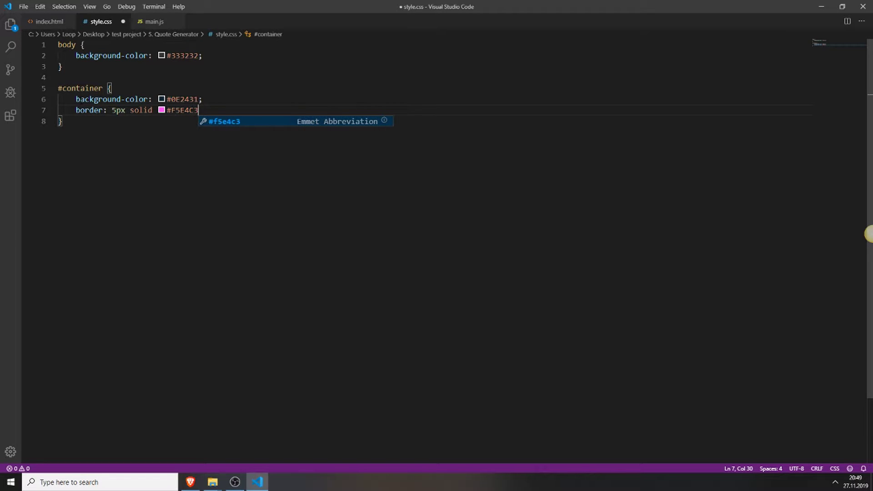
Give #container a 5px solid #f5e4c3 border and 275px height
key("Tab")
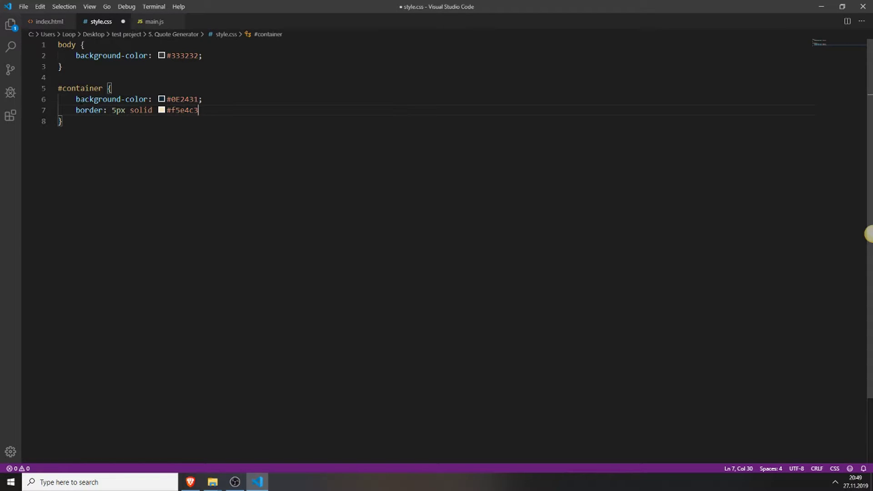
type("he")
key("BackSpace")
key("BackSpace")
type(";")
key("Return")
type("height")
key("Return")
type("275;")
key("Left")
type("px")
key("End")
key("Return")
type("wid")
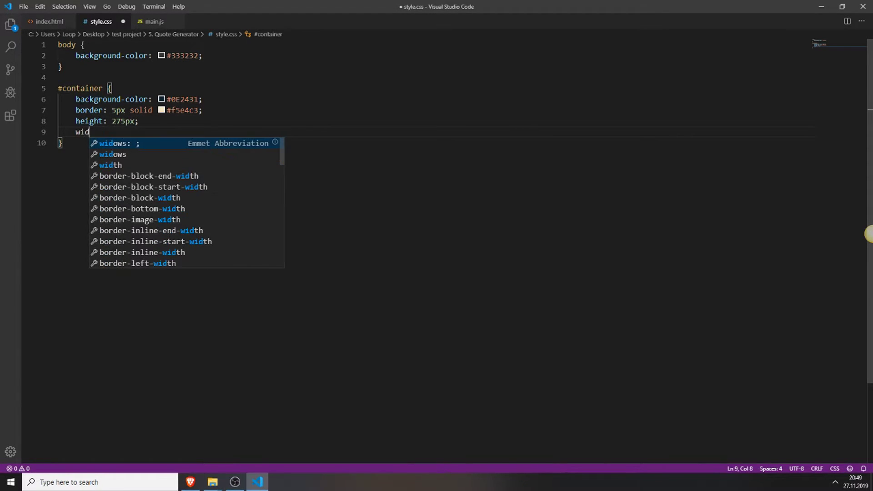
type("th:7")
Add 750px width, margin 0 auto and centred text-align to #container
key("BackSpace")
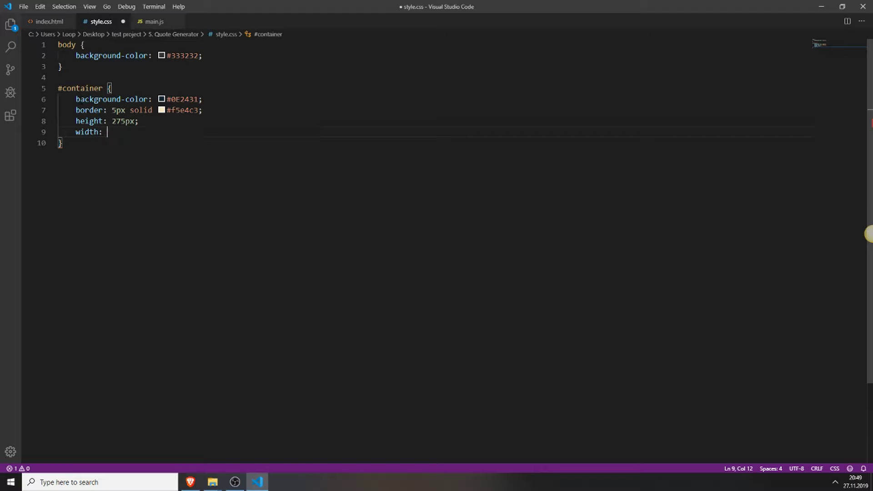
type("750px")
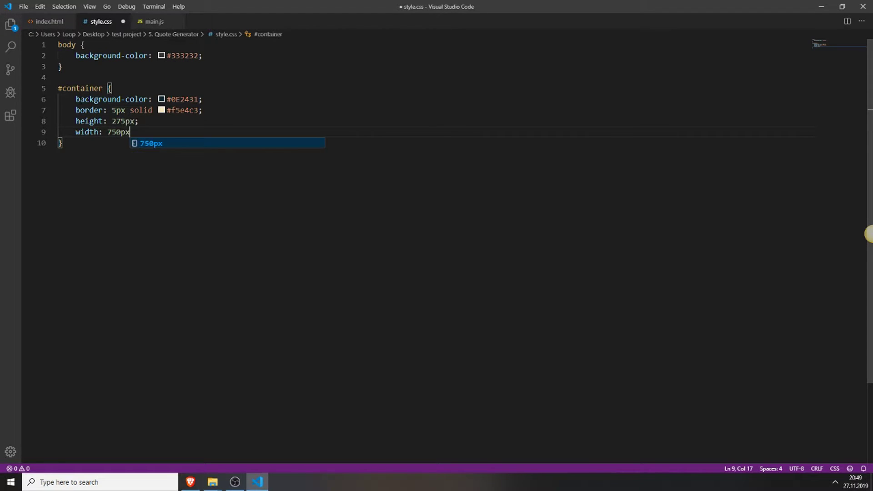
type(";")
key("Return")
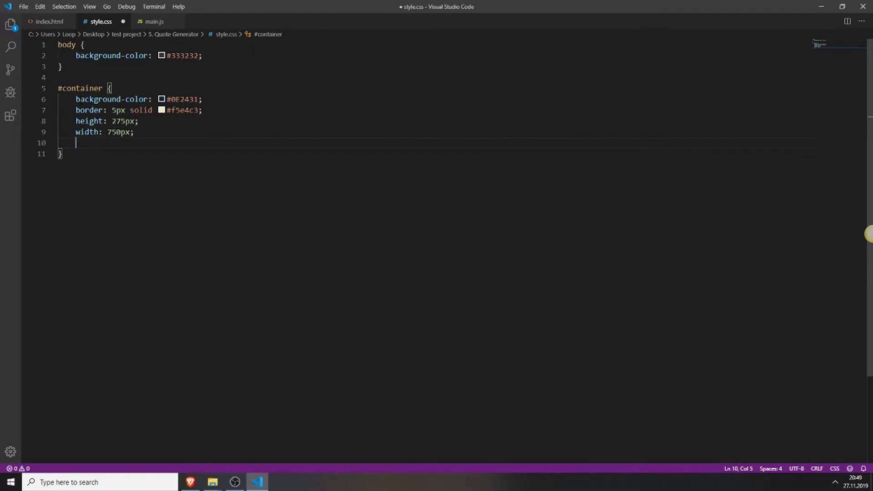
type("margin: ")
type("0;")
key("Left")
type("auto")
key("End")
key("Return")
type("text-a")
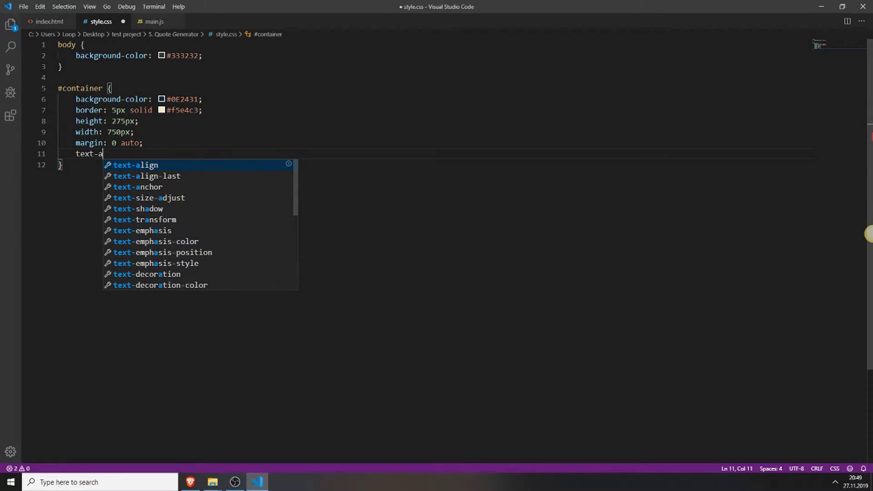
key("Return")
key("Return")
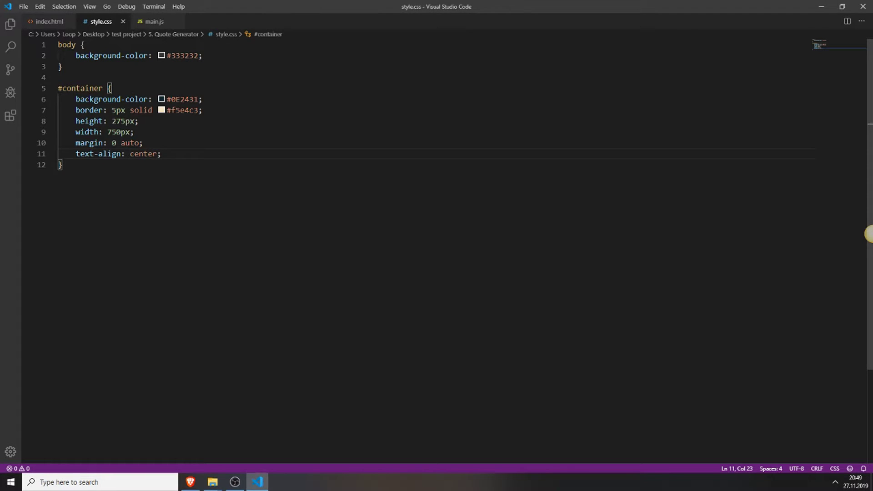
key("Down")
key("Return")
key("Return")
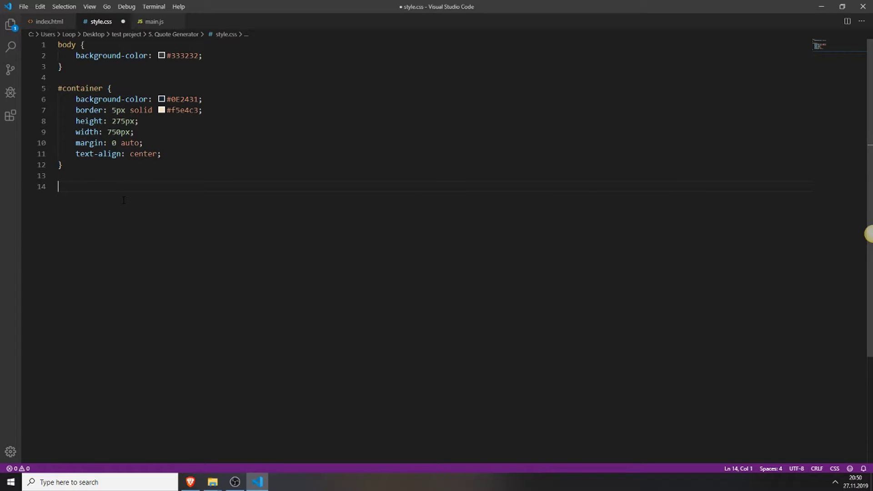
type("#btn {")
Give #btn a 50px auto margin and 50px height
key("Return")
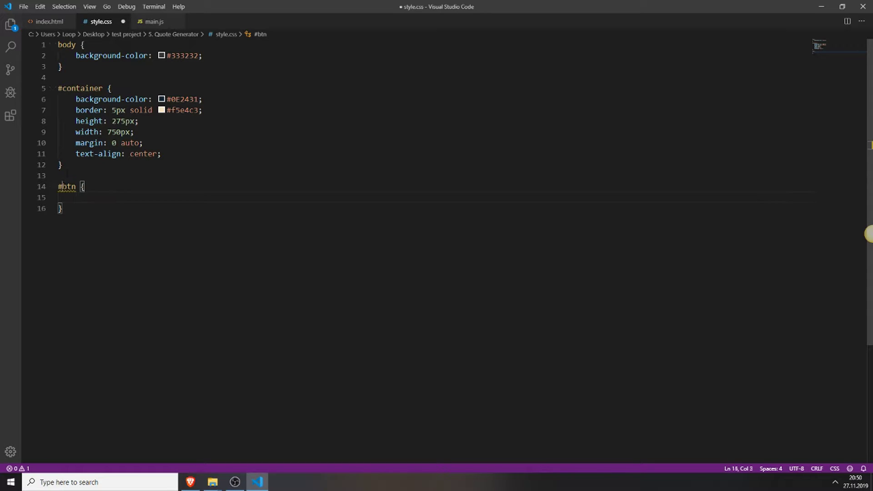
key("Tab")
type("margin")
key("Return")
type("50px a")
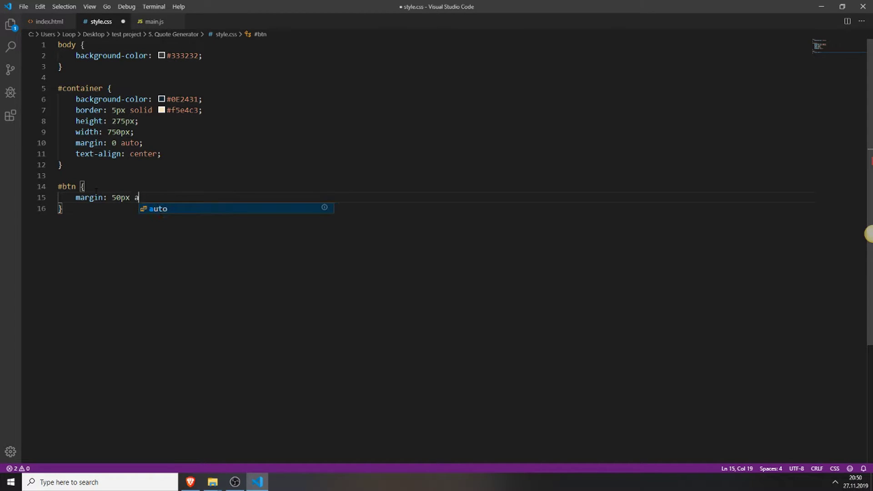
type("tuo")
key("BackSpace")
key("BackSpace")
type("uto;")
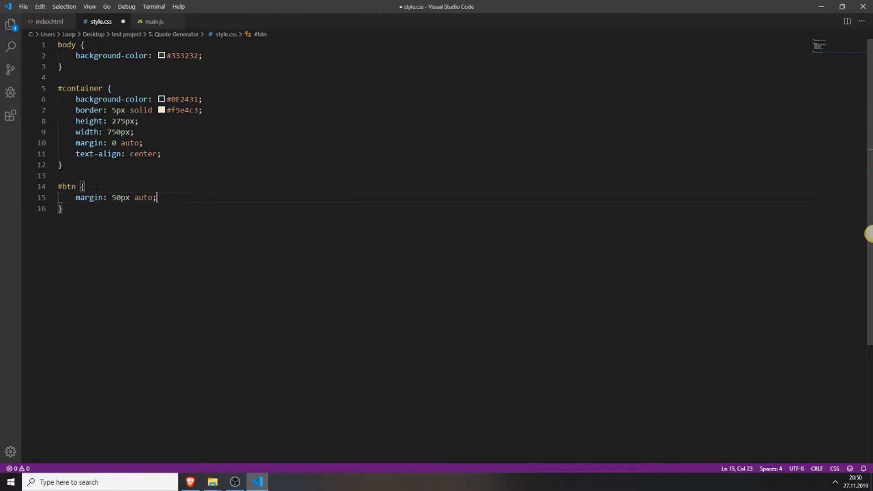
key("Return")
type("height")
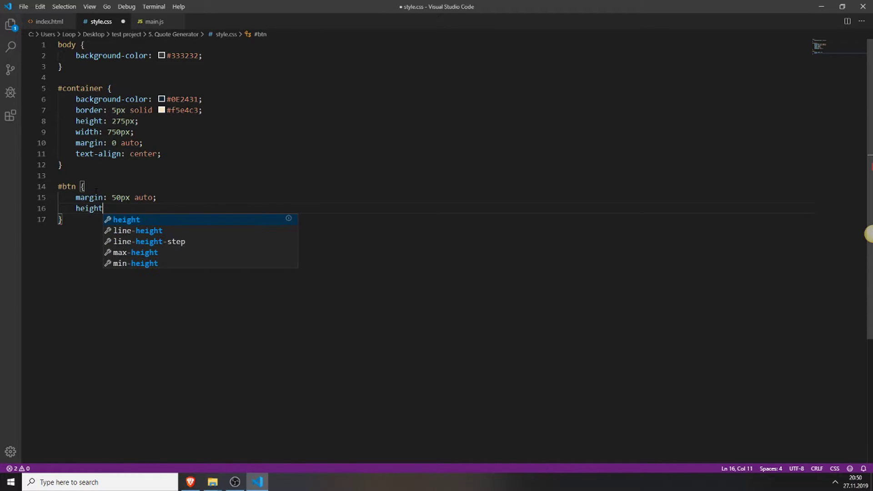
key("Return")
type("50px;")
Add 250px width and 22px font size to #btn
key("Return")
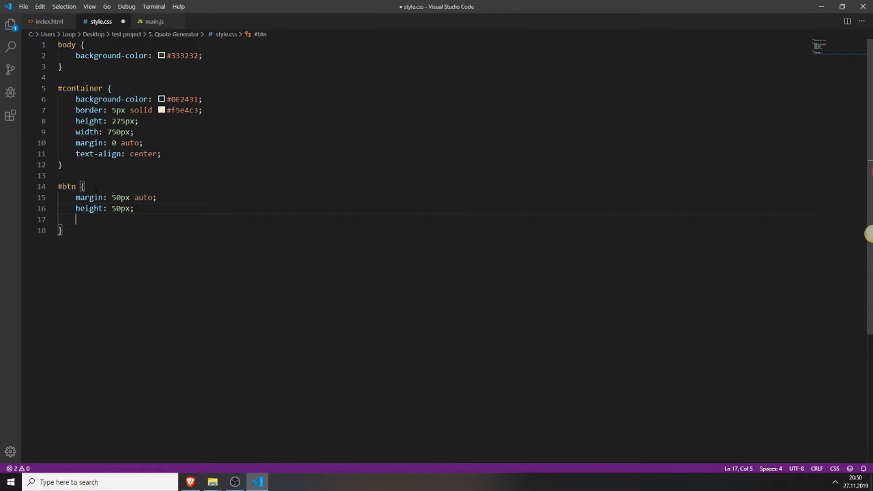
type("width 250")
key("BackSpace")
key("BackSpace")
key("BackSpace")
key("BackSpace")
type(":2 ")
type("250px;")
key("Return")
type("font")
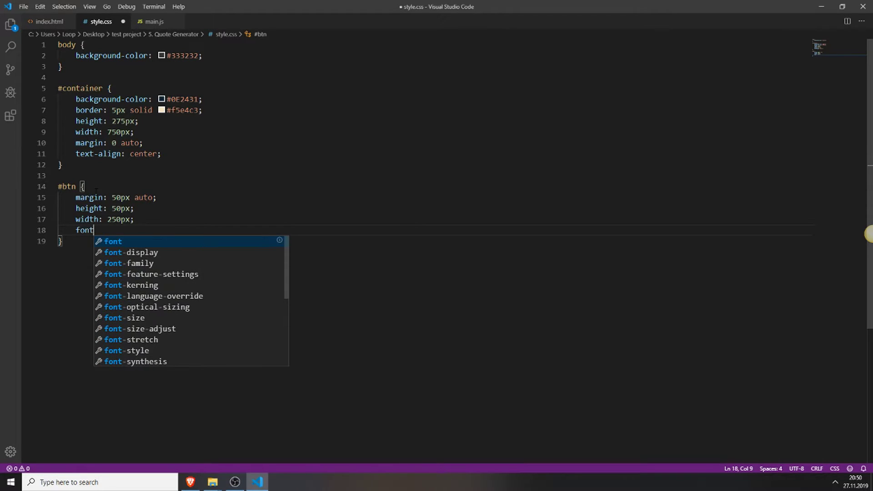
key("Escape")
type("-size")
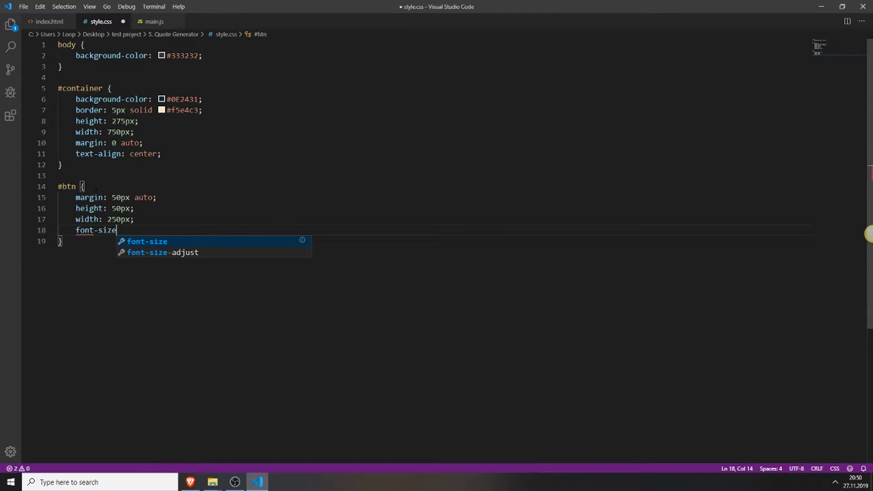
type(": 22px;")
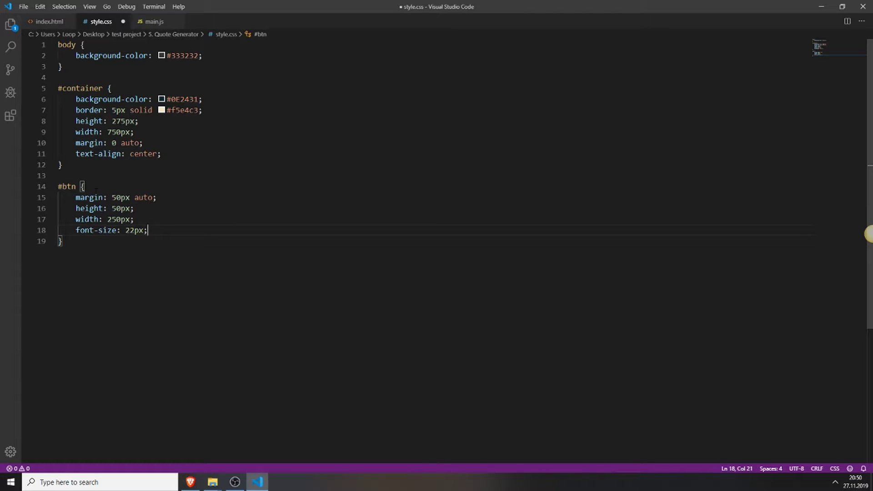
key("Return")
type("background")
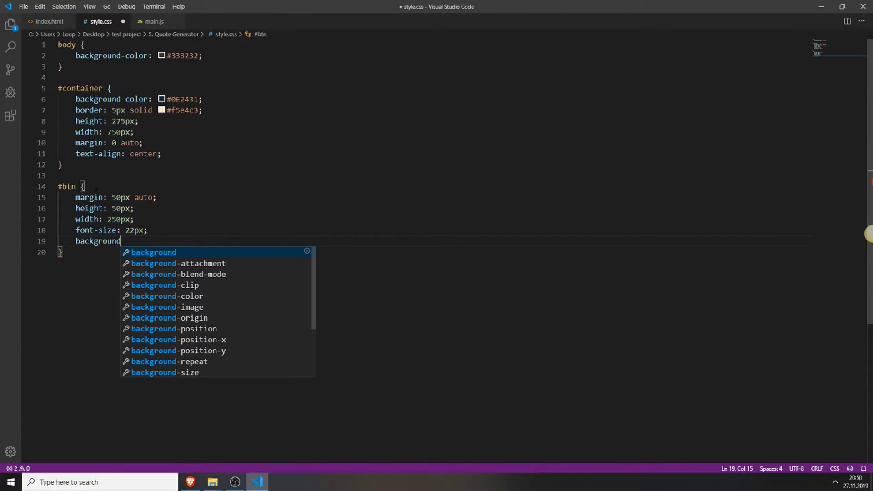
type("-color: ")
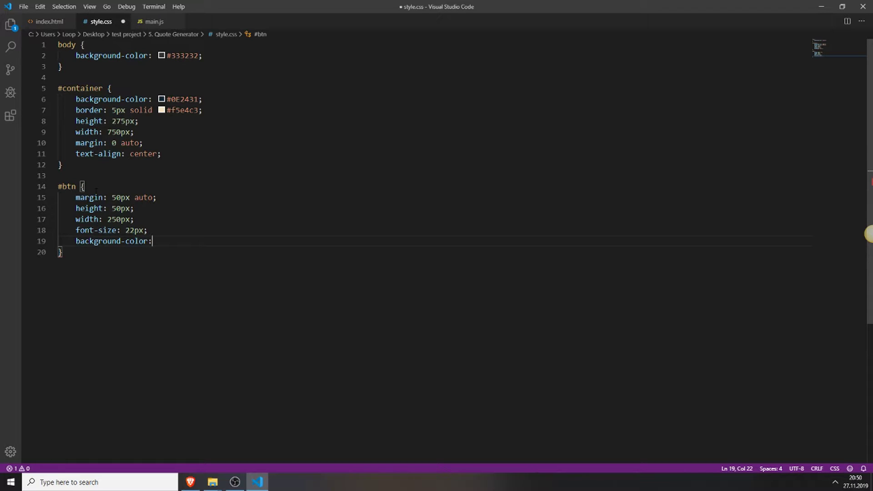
type("rgb")
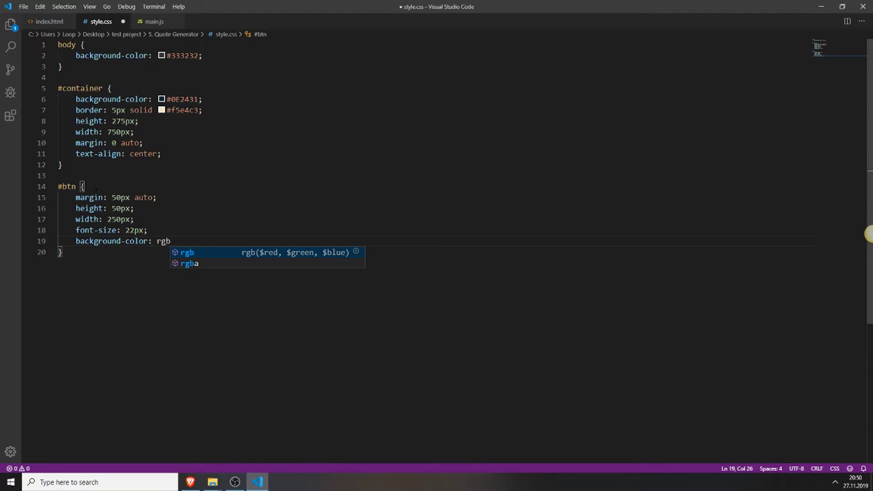
type("(192")
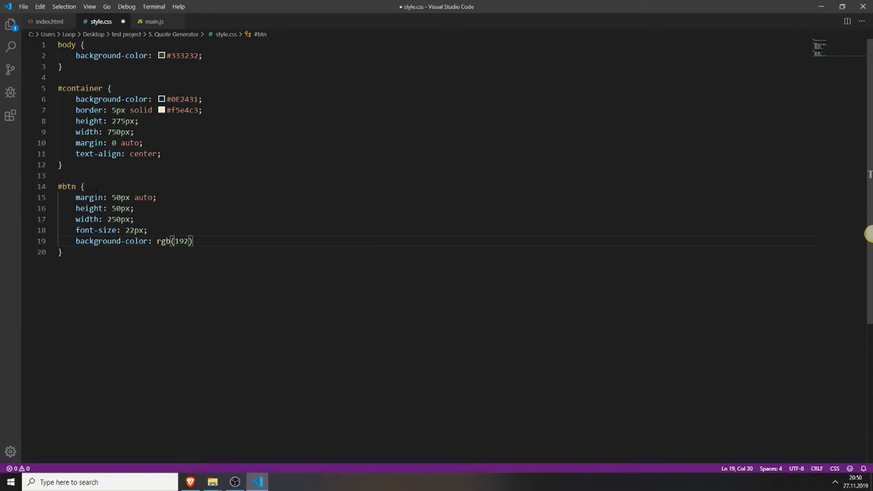
type(", 19")
type("1, 191")
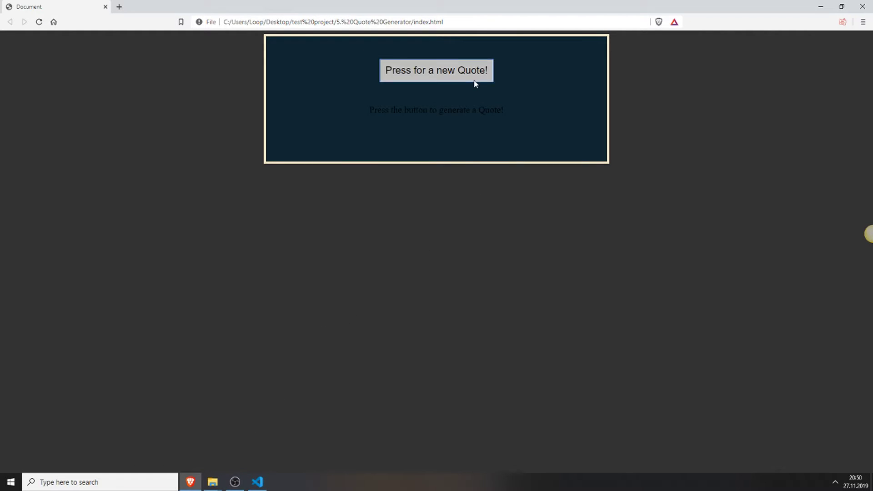
Test the quote button in Brave and select the caption text
left_click(474, 80)
left_click_drag(520, 114, 369, 111)
left_click(394, 110)
Switch back to style.css in the code editor
left_click(262, 484)
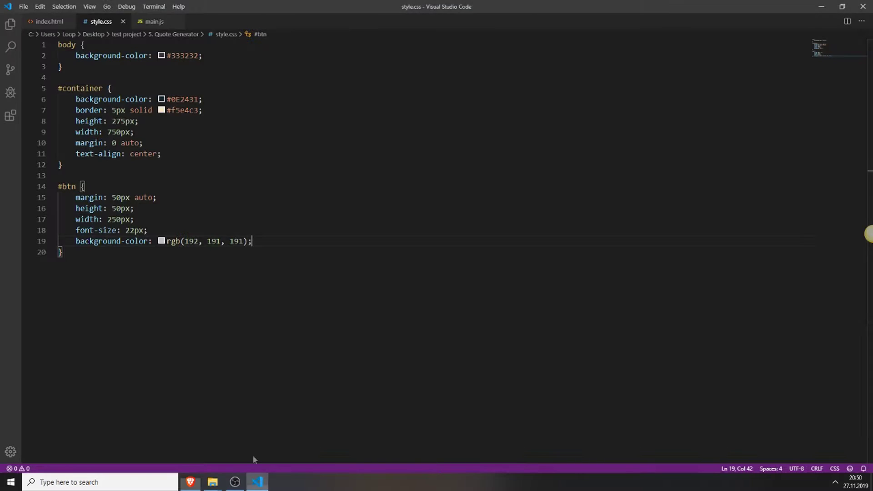
left_click(191, 482)
left_click(427, 129)
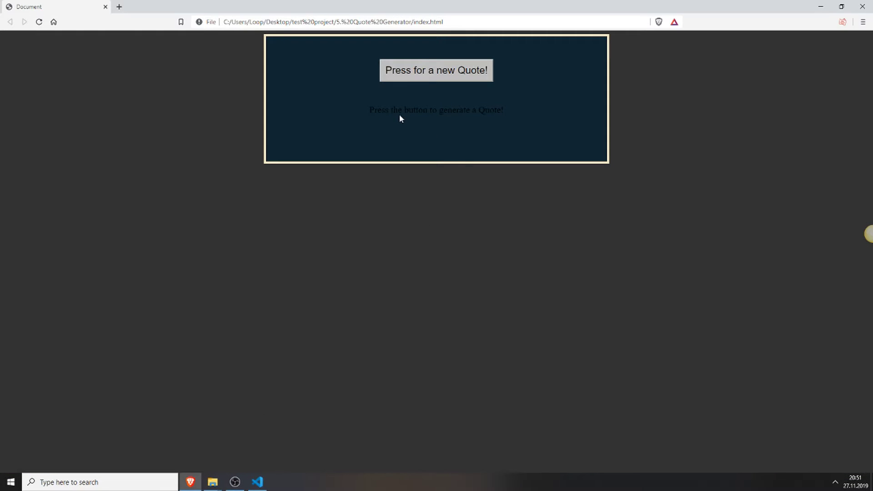
left_click(258, 482)
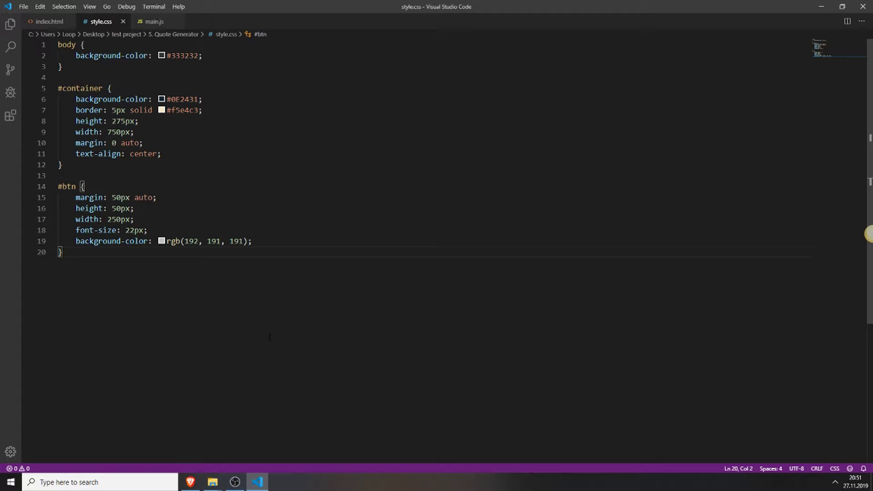
Add an #output rule with margin 25px auto, font-size 26px and white colour
key("Return")
key("Return")
type("#")
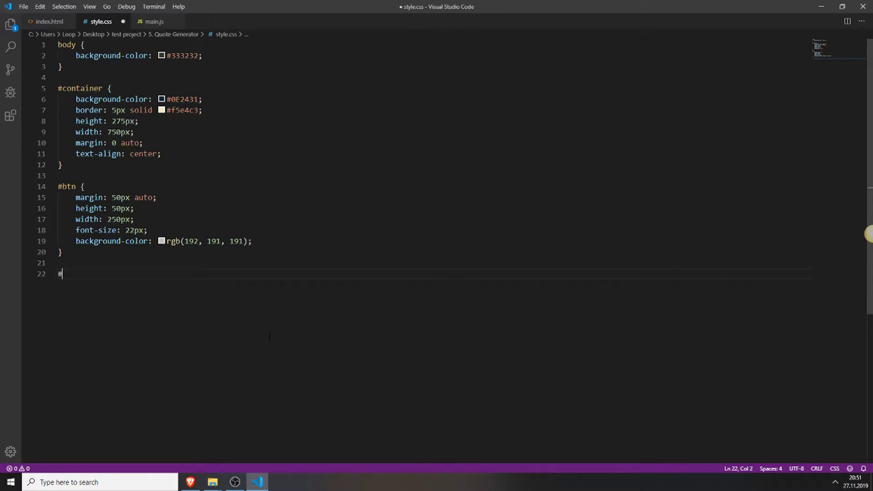
type("output {")
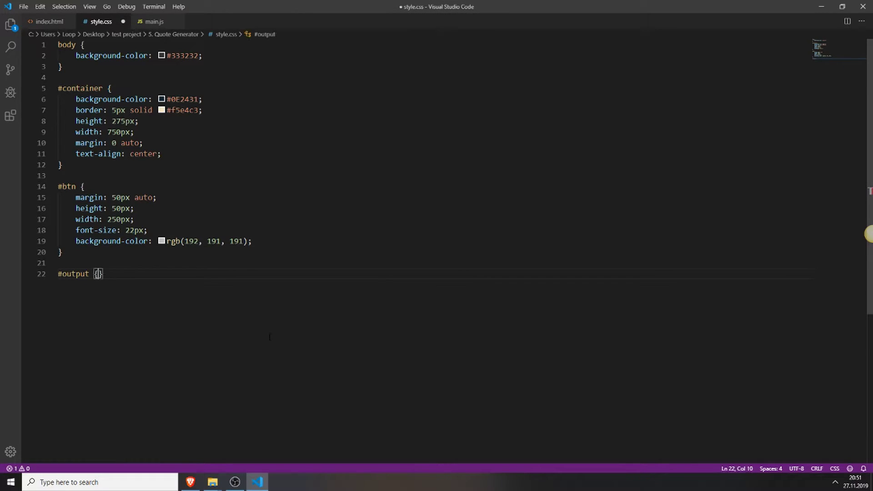
key("Return")
left_click_drag(63, 186, 58, 187)
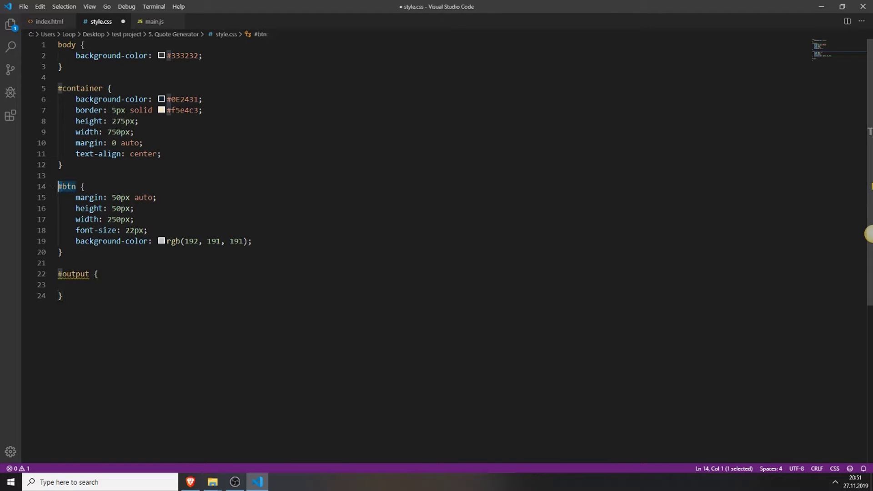
left_click(89, 285)
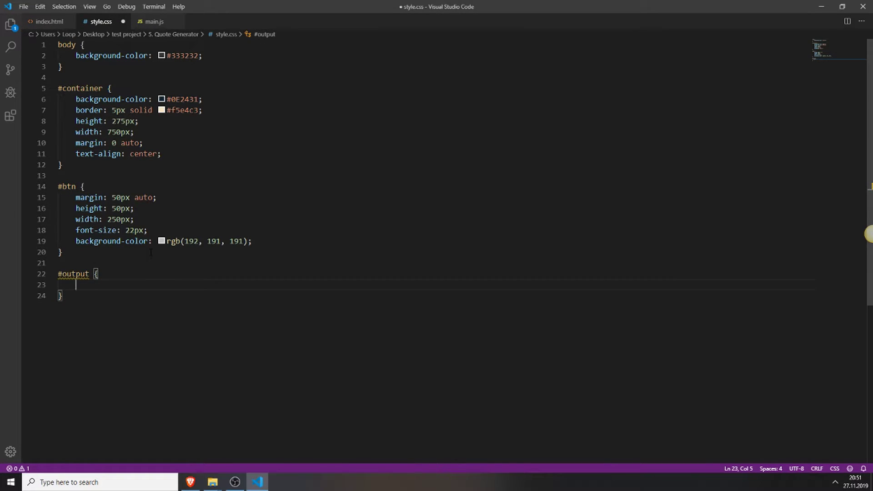
type("margin: ")
type("25px auto")
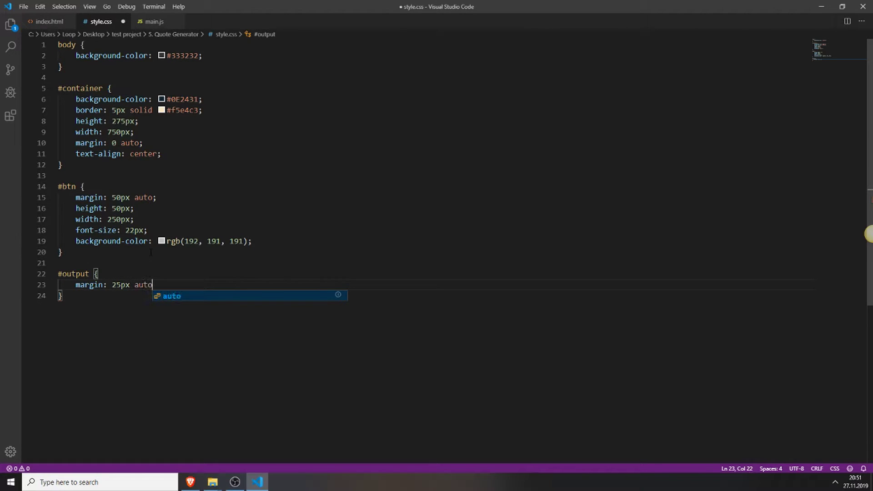
type(";")
key("Return")
type("font")
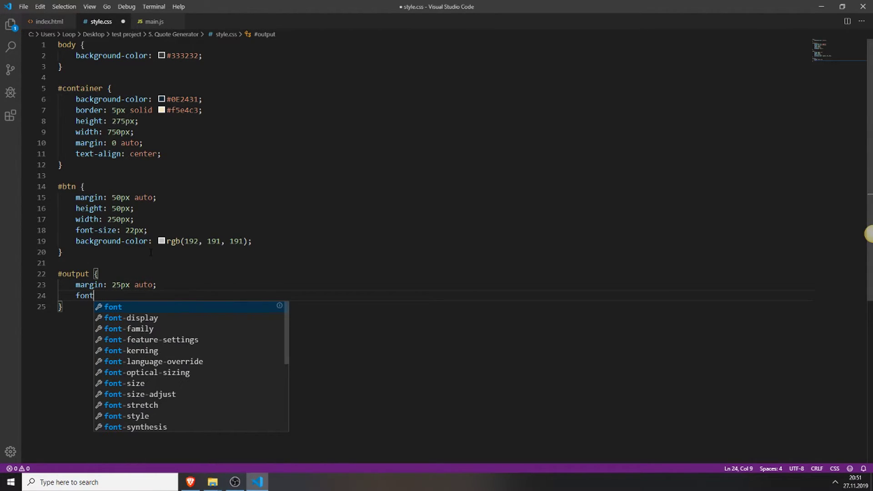
type("-size: 26px;")
key("Return")
type("c")
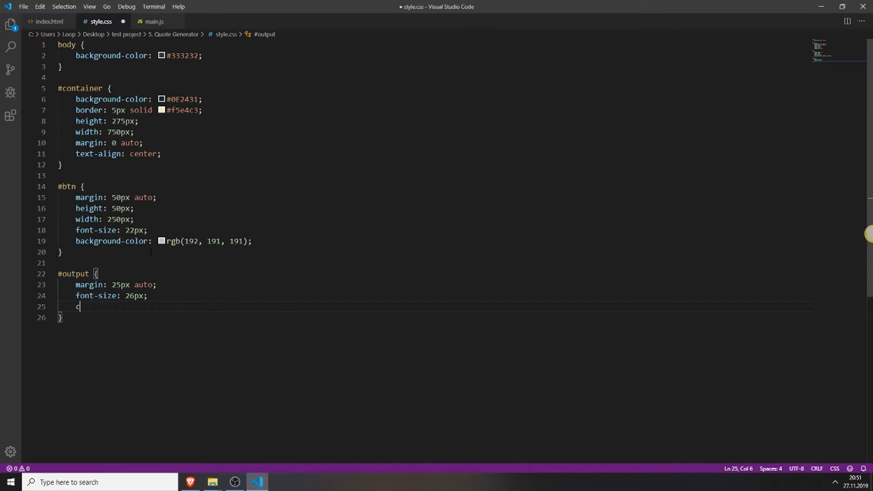
type("olor: wjh")
key("BackSpace")
key("BackSpace")
type("hi")
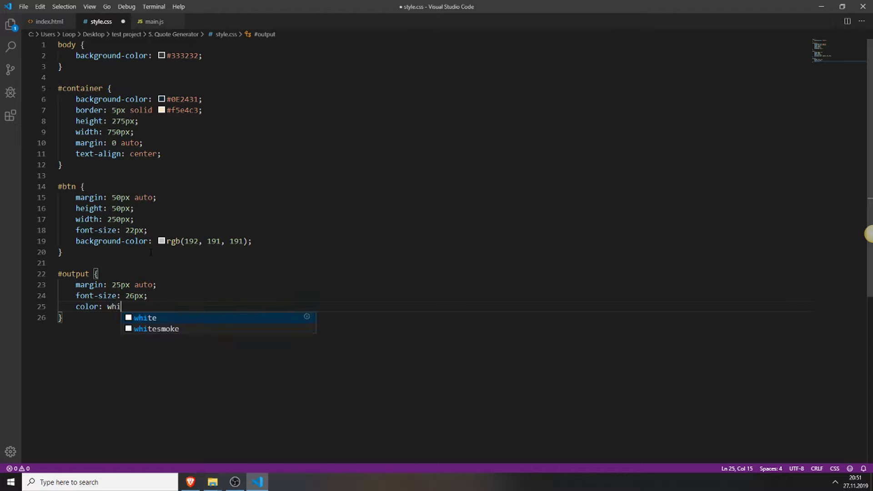
type("te;")
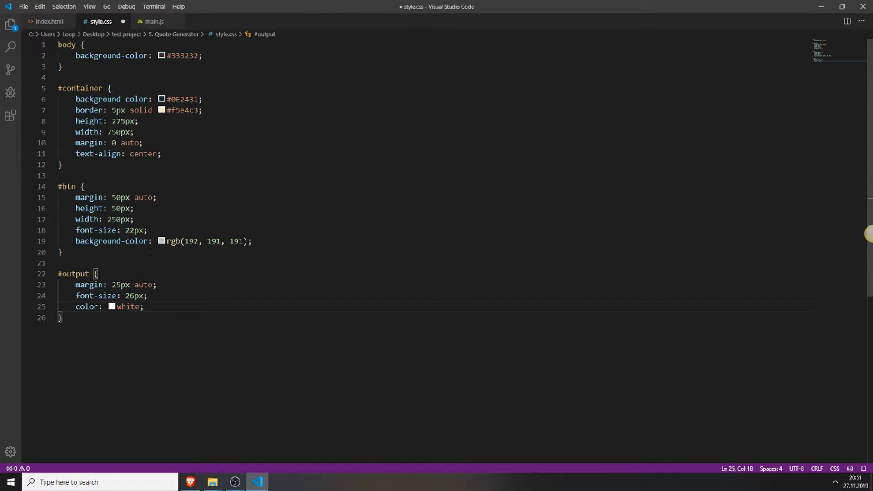
left_click(191, 482)
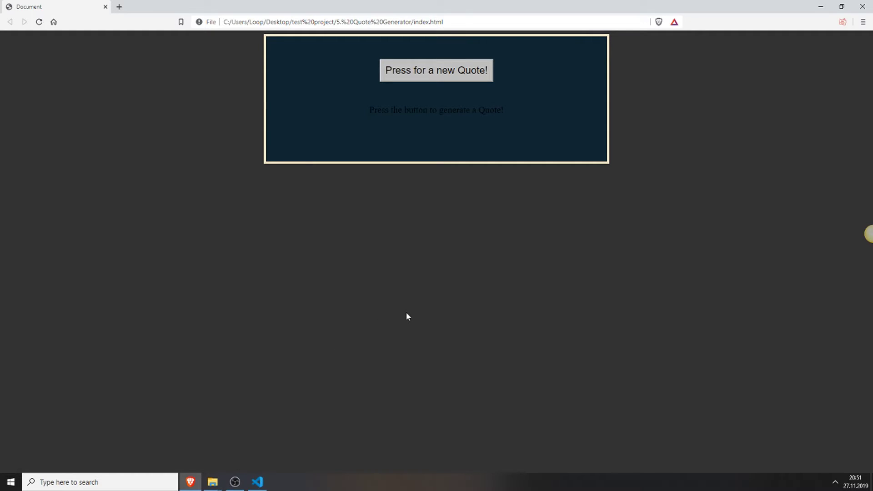
Check the white 26px caption in Brave, then open main.js in the editor
left_click(257, 482)
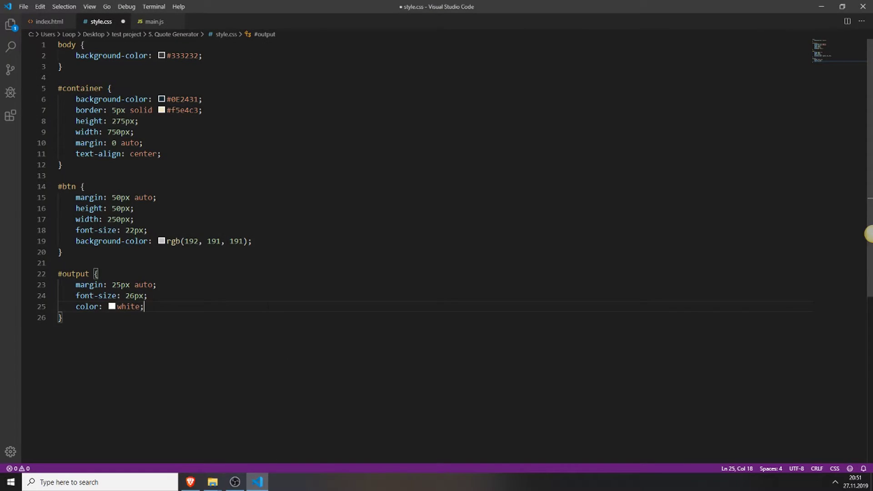
left_click(191, 481)
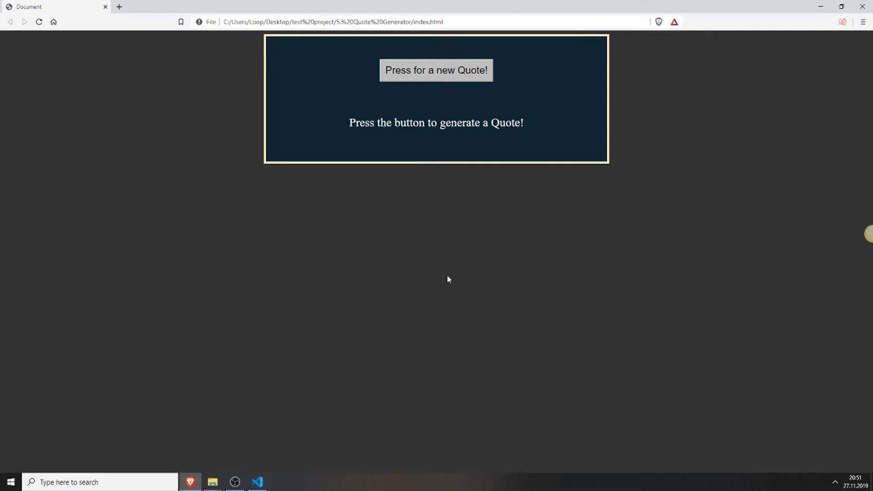
left_click_drag(526, 122, 342, 122)
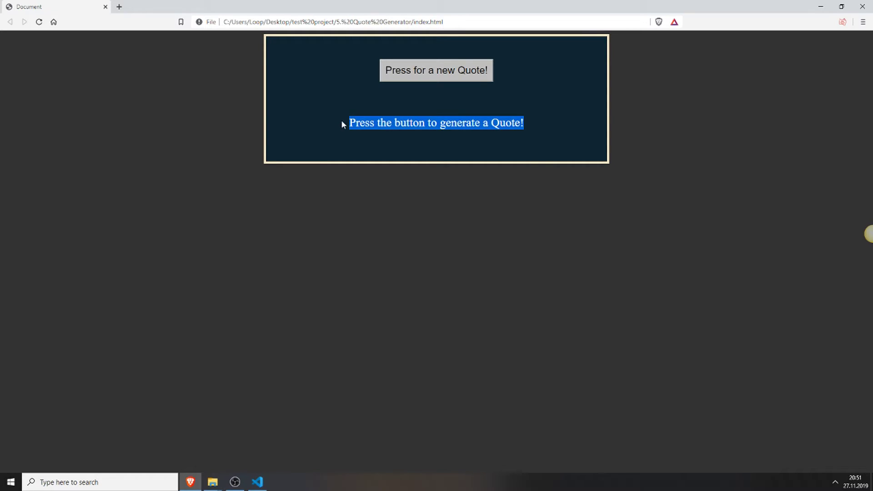
left_click(341, 122)
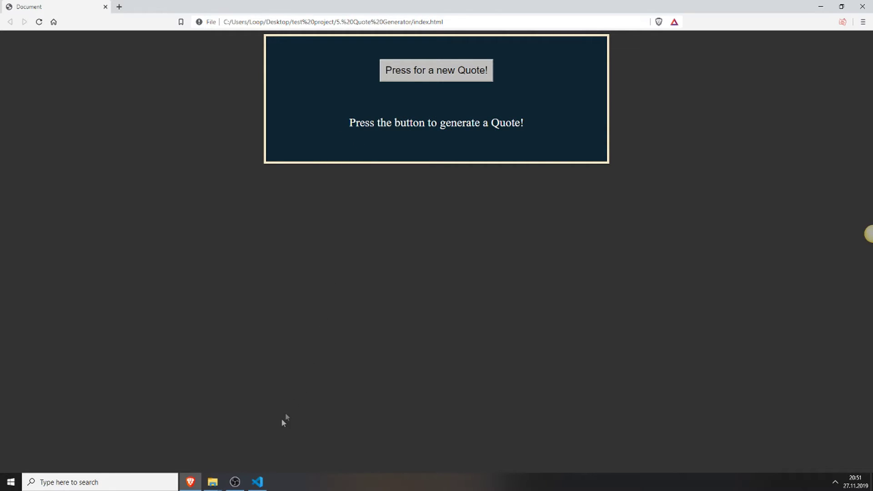
left_click(258, 482)
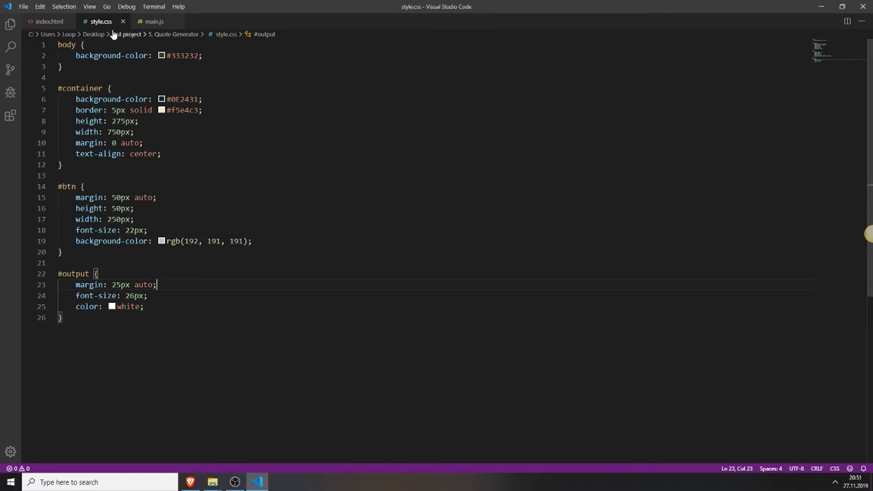
left_click(161, 26)
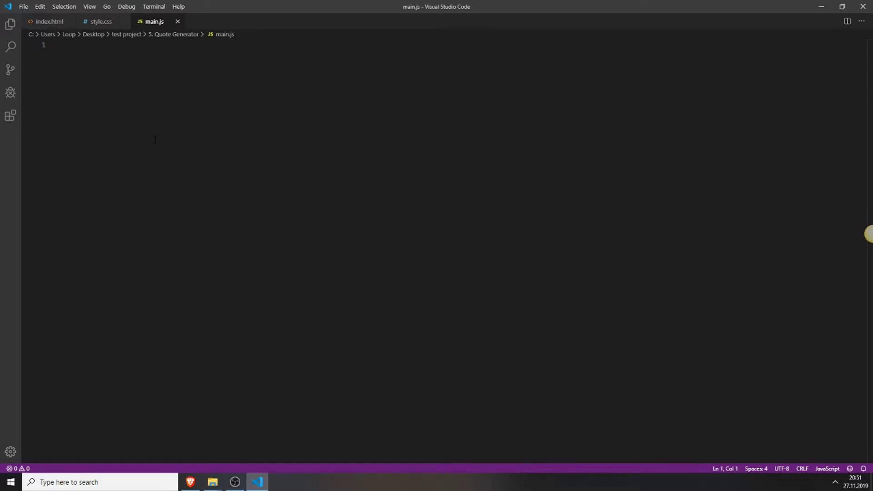
type("let btn =")
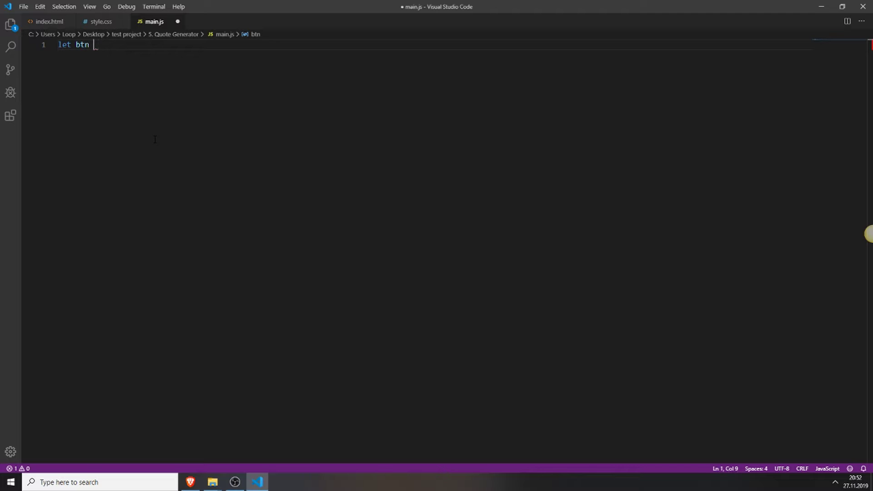
Declare let btn = document.getElementById('btn') in main.js after confirming the id, then save
key("ctrl+Tab")
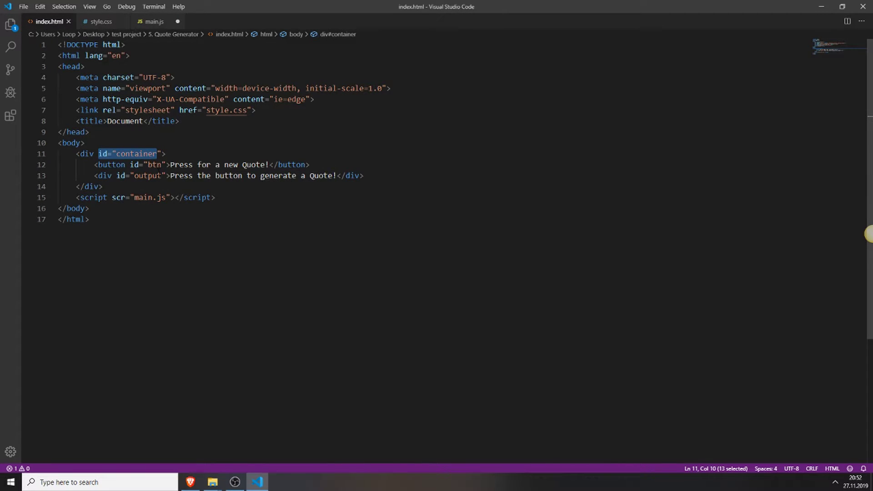
left_click_drag(165, 164, 126, 165)
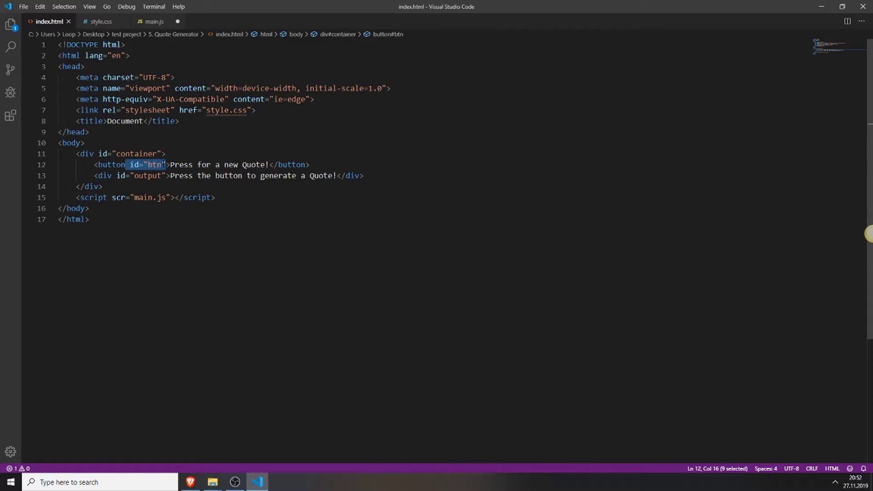
key("ctrl+Tab")
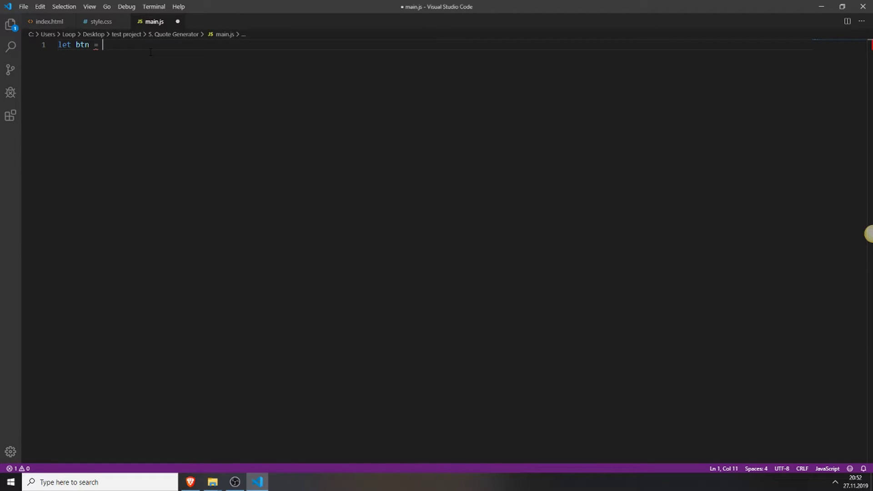
type("doc")
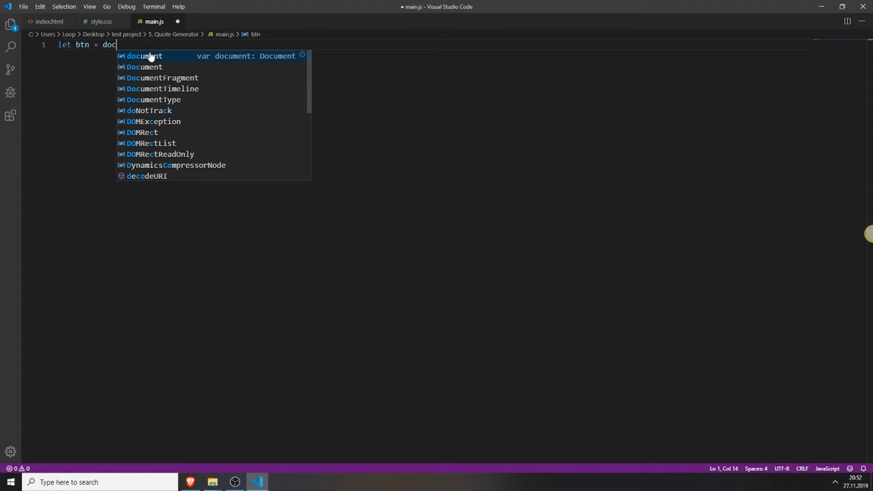
type("u")
left_click(151, 57)
type(".get")
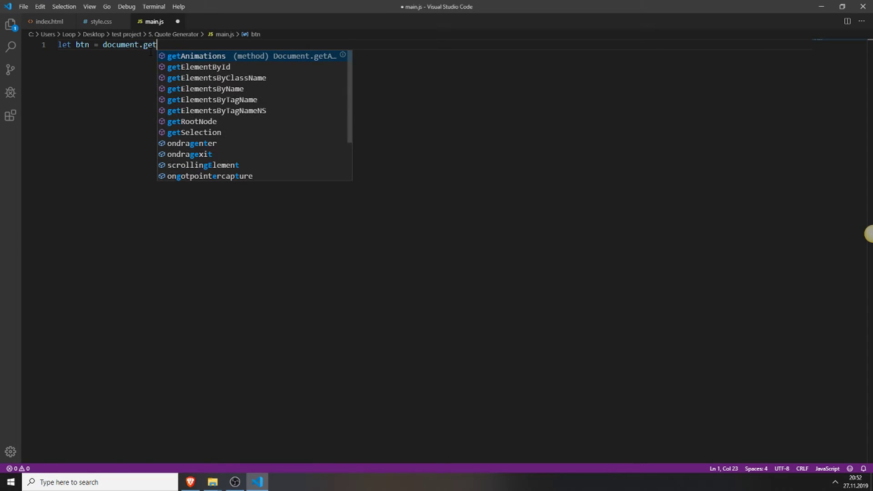
key("Down")
key("Return")
type("(")
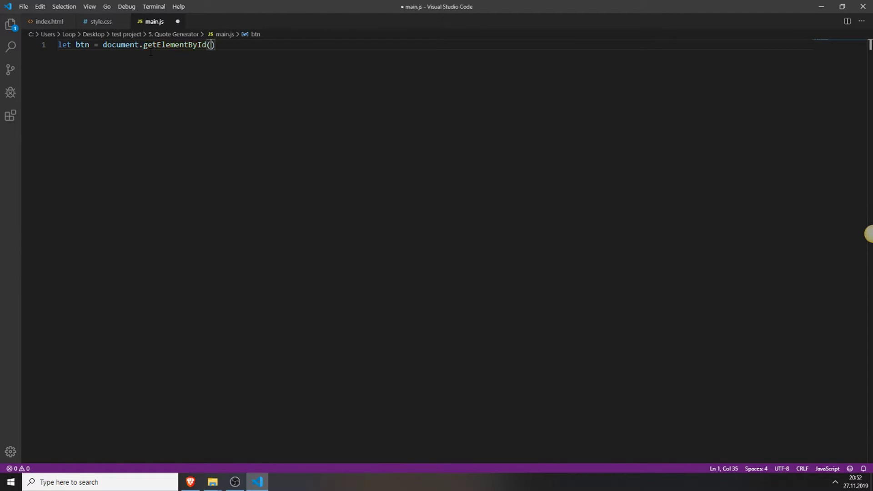
type("'btn")
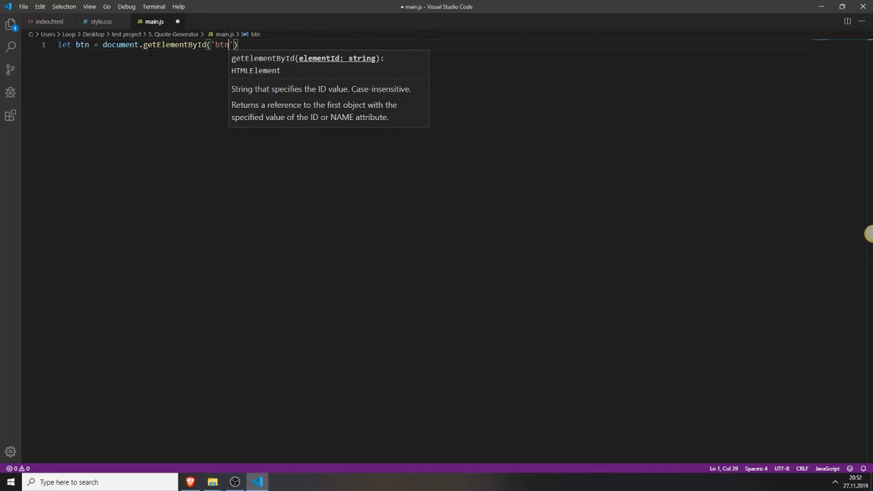
left_click(253, 45)
type(";")
key("ctrl+s")
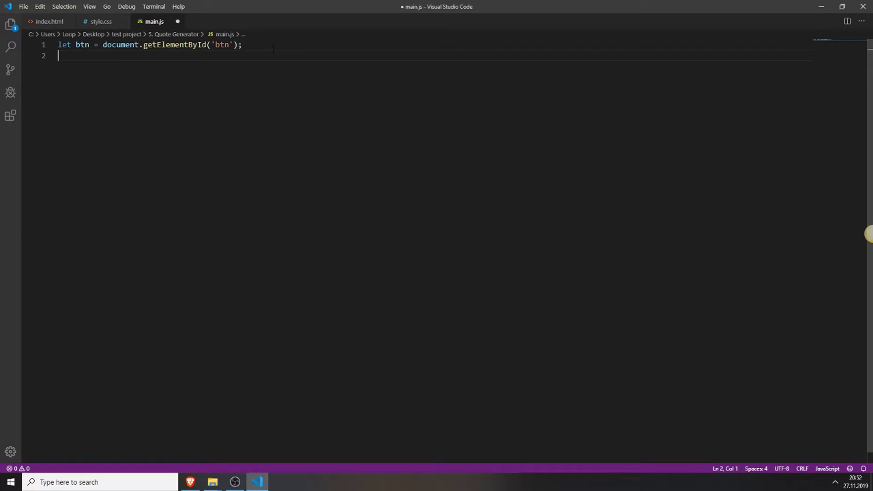
type("let ou")
type("put =")
Fix 'ouput' and complete let output = document.getElementById('output'), then save main.js
key("Left")
key("Left")
key("ctrl+shift+Left")
type("output")
key("End")
type("d")
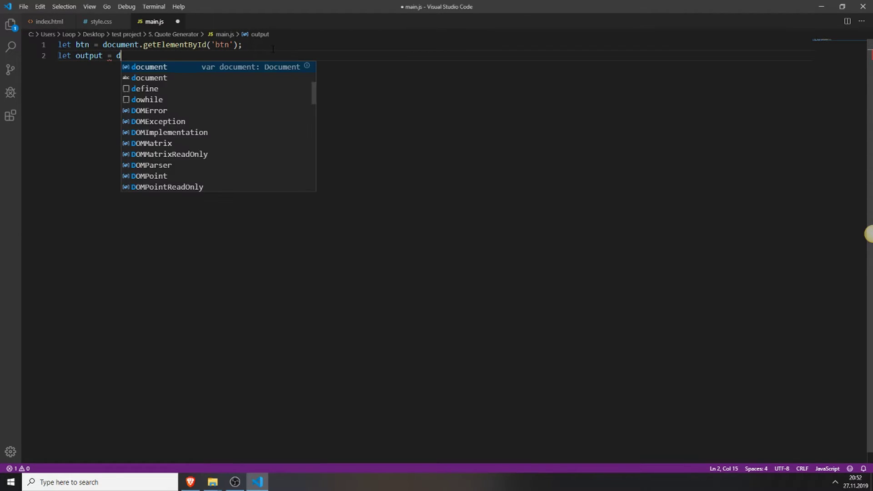
type("ocum")
key("BackSpace")
key("BackSpace")
key("BackSpace")
key("BackSpace")
type("ocume.get")
key("Tab")
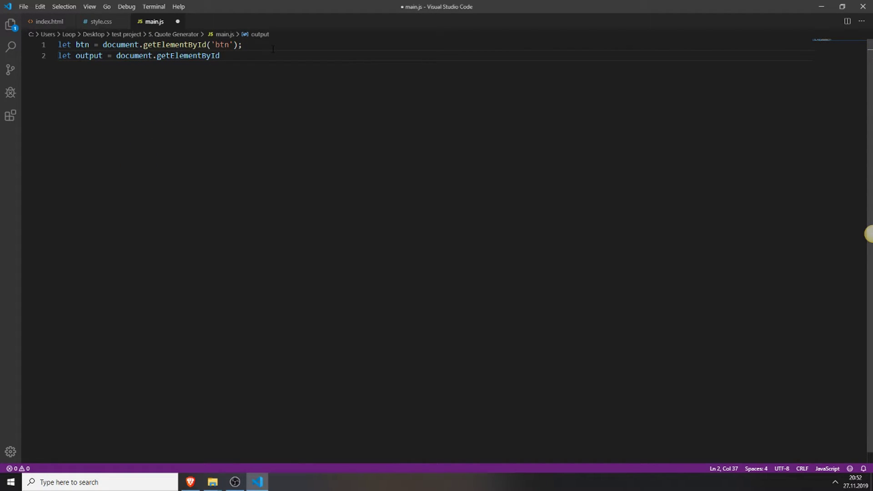
type("('")
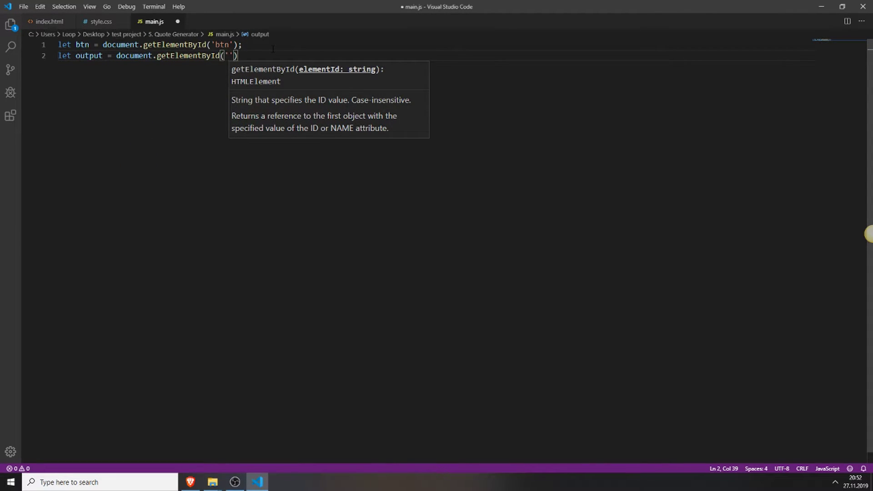
type("output')")
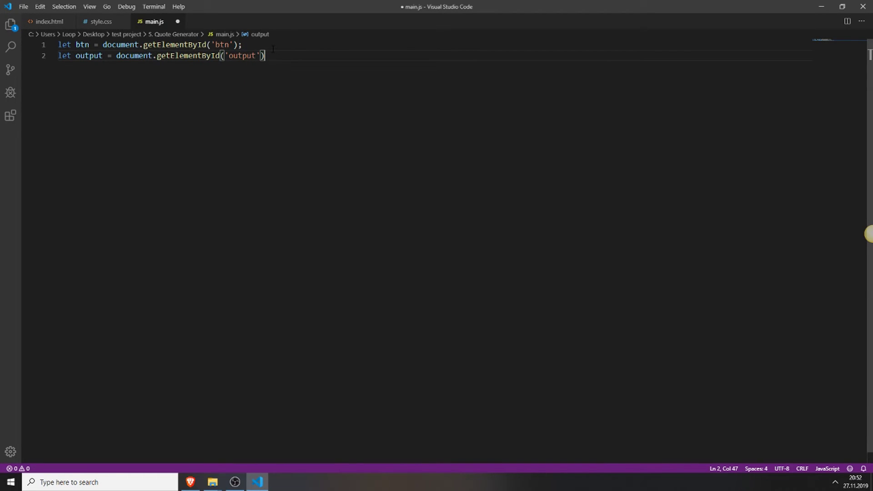
type(";")
key("ctrl+s")
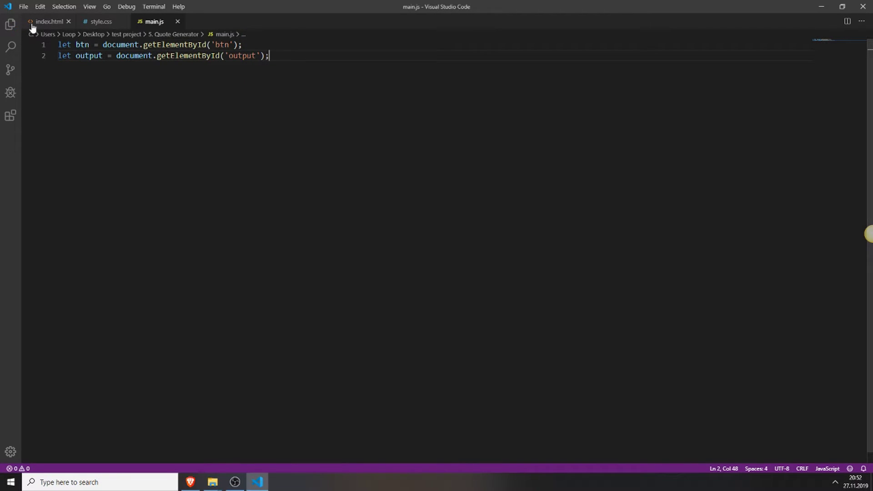
Confirm the output div's id in index.html and return to main.js
left_click(46, 21)
left_click_drag(94, 176, 163, 176)
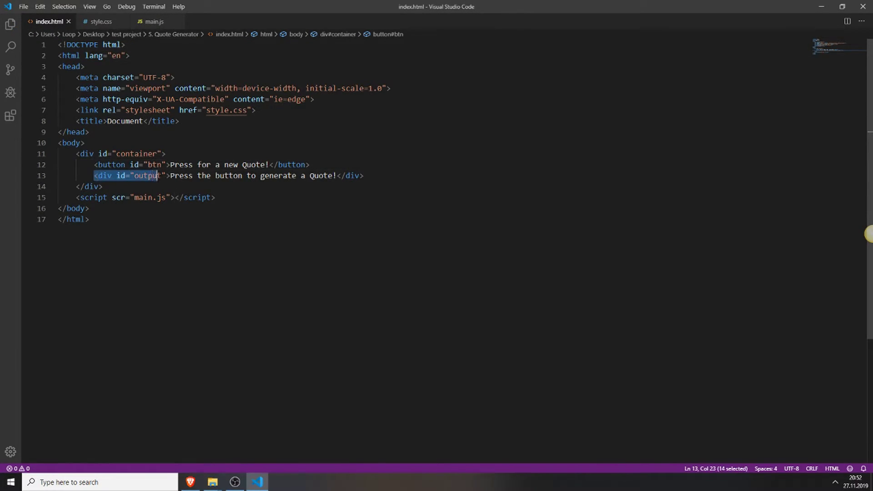
left_click(151, 21)
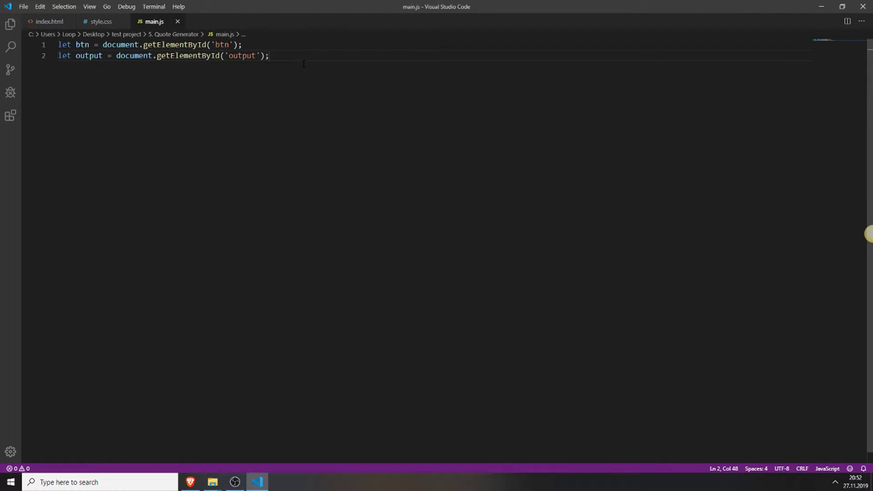
Start a let quote = [ ] array on line 3 with an empty line inside
key("Return")
type("let quot")
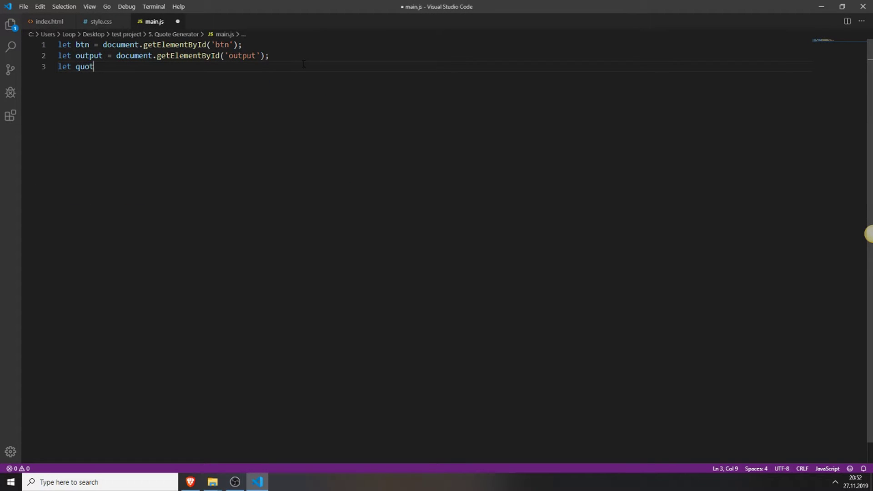
type("e = ")
type("[")
key("Return")
mouse_move(98, 66)
left_mouse_down()
mouse_move(59, 66)
mouse_move(112, 67)
left_mouse_up()
left_click(60, 66)
left_click(116, 66)
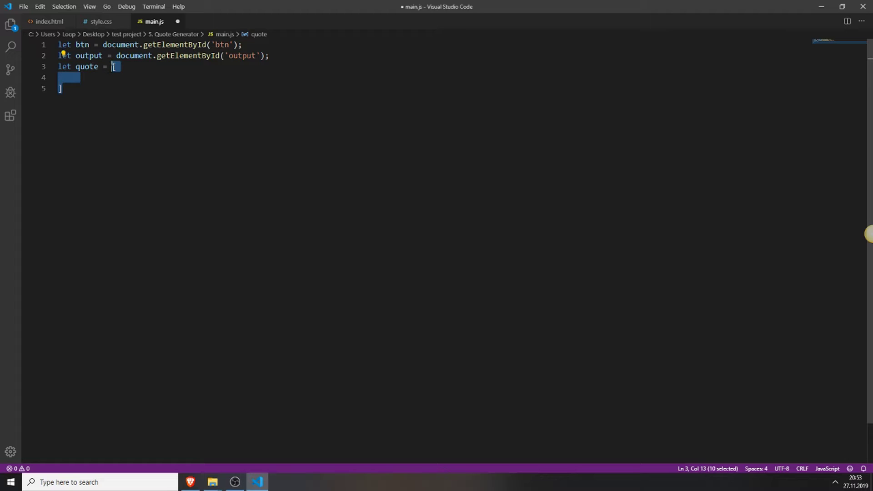
key("Down")
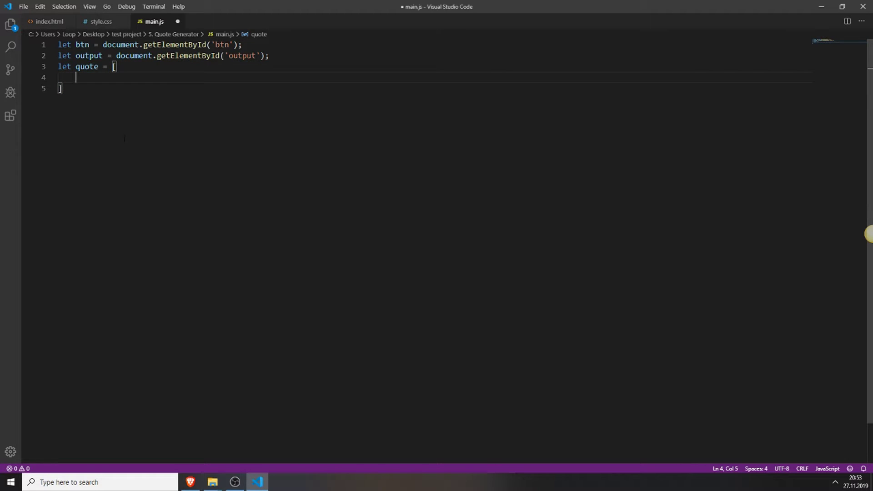
mouse_move(212, 482)
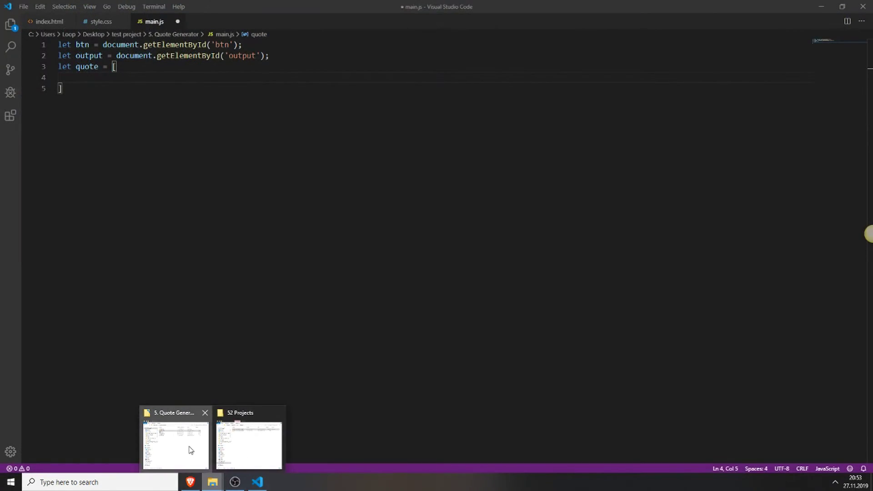
Open quotes.txt from the Quote Generator folder, copy all its text, and close it
left_click(177, 443)
left_click(546, 236)
double_click(546, 236)
key("ctrl+a")
key("ctrl+c")
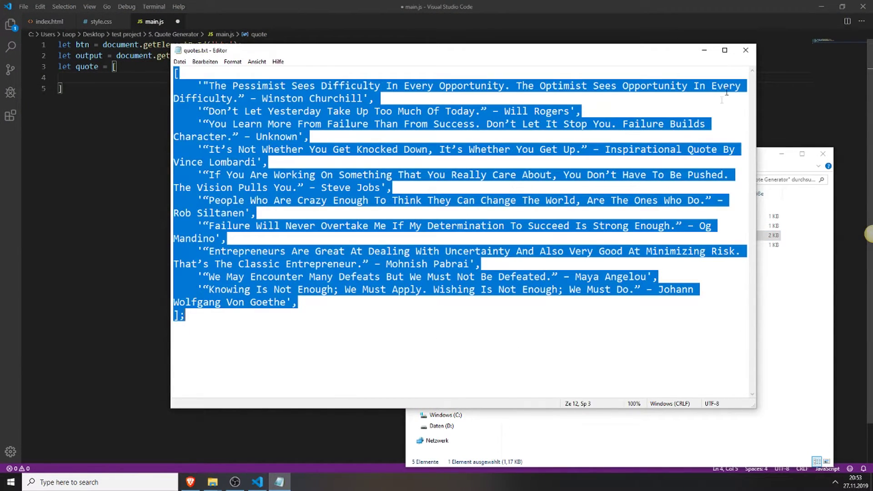
left_click(748, 51)
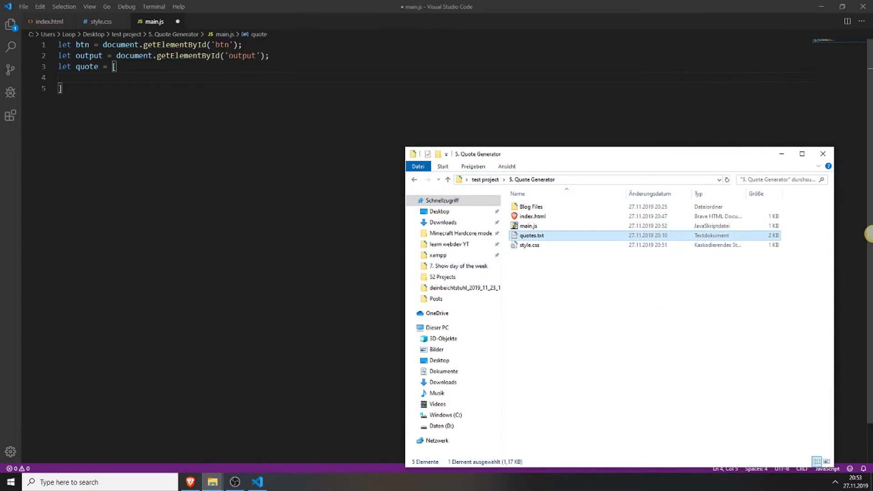
Paste the quote list into the array and delete the extra opening and closing brackets
key("alt+Tab")
key("ctrl+v")
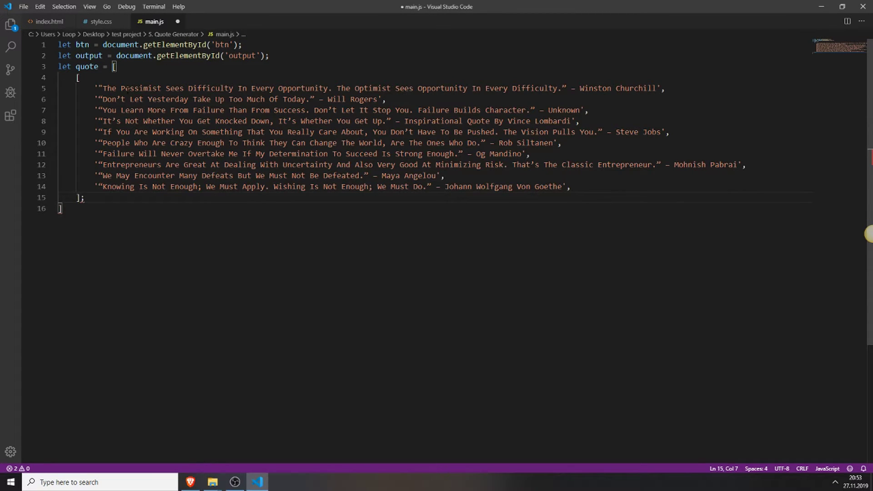
left_click_drag(96, 197, 59, 187)
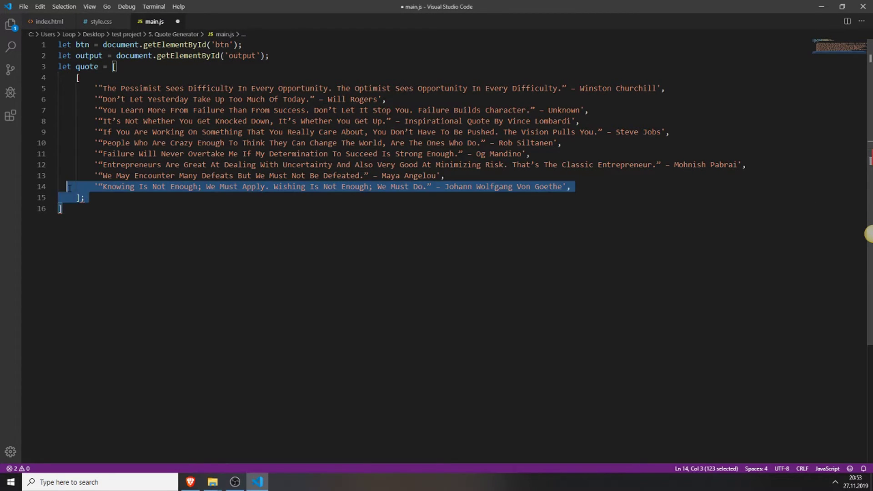
left_click(71, 209)
key("BackSpace")
key("BackSpace")
left_click(120, 67)
key("BackSpace")
key("BackSpace")
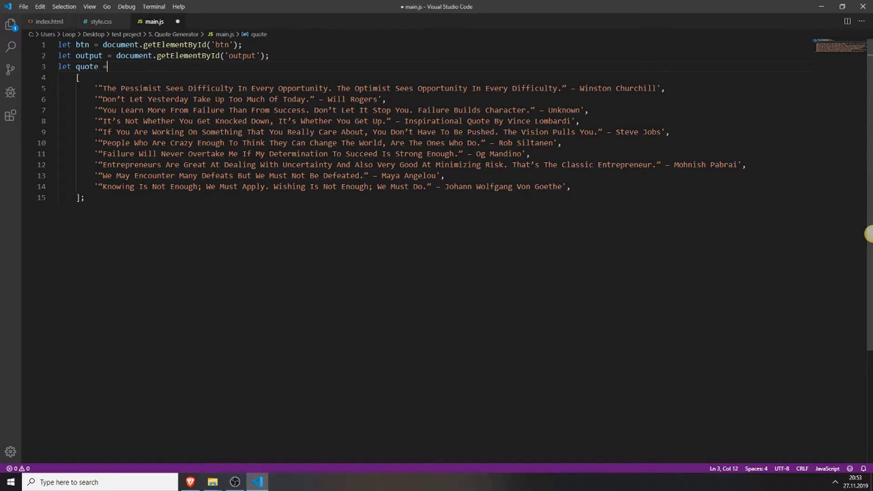
Review pasted quote lines 5 to 14 and check the first two quotes' opening marks
left_click_drag(122, 187, 122, 121)
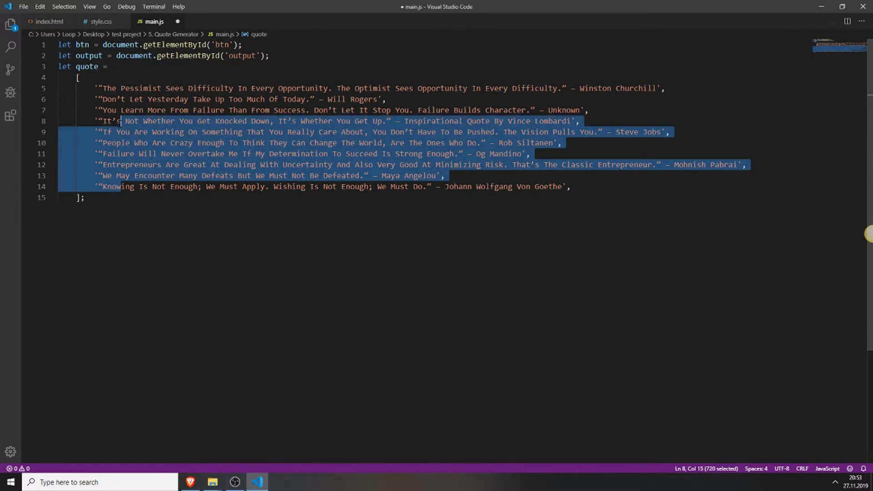
left_click_drag(122, 121, 121, 88)
left_click(350, 228)
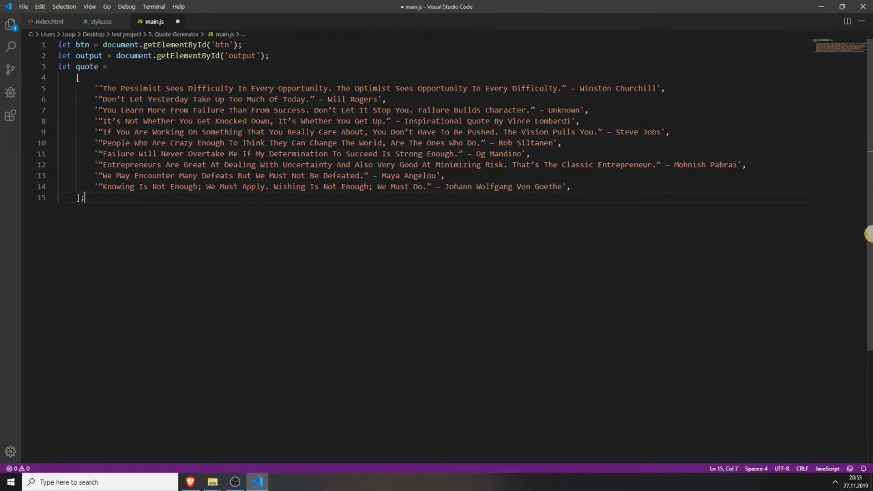
left_click(97, 87)
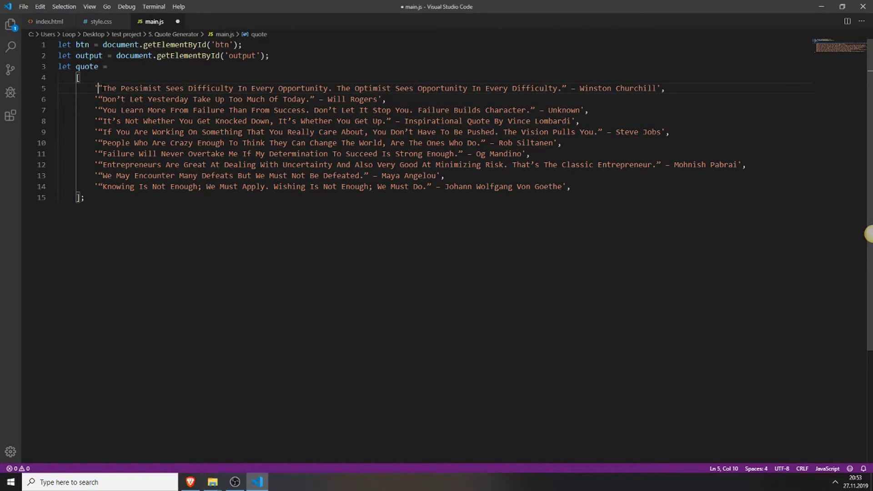
key("Down")
key("shift+Right")
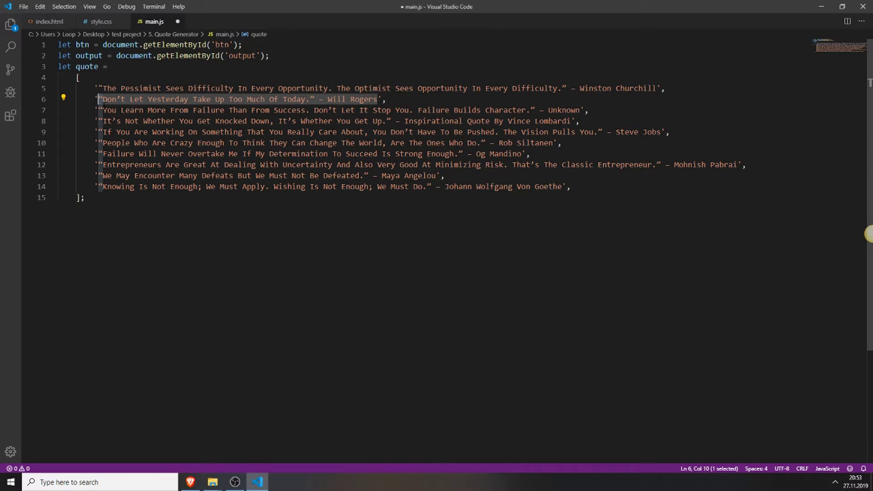
Check the third quote's opening mark, undo an accidental move, and add blank lines below
left_click(220, 110)
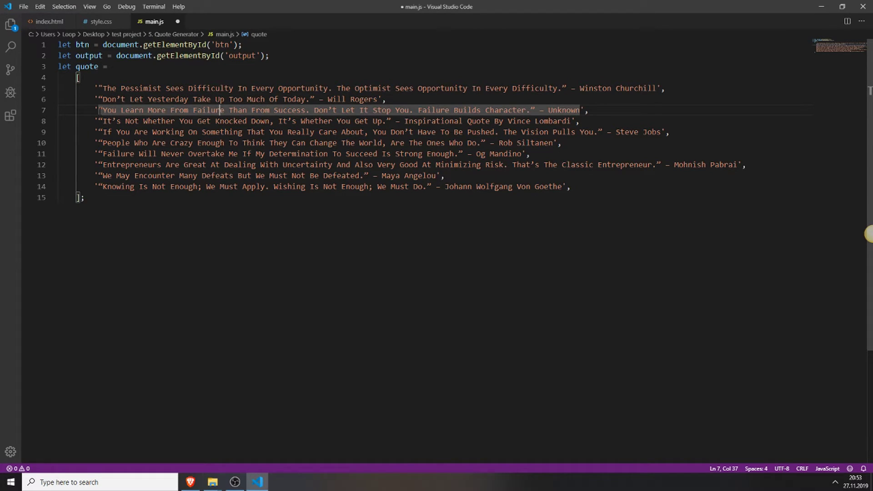
key("Home")
key("Right")
key("shift+Left")
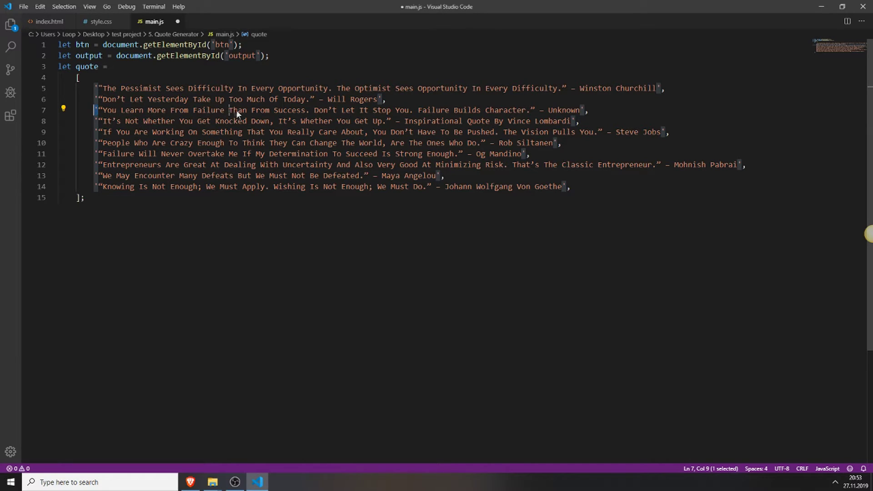
left_click_drag(95, 110, 118, 110)
key("ctrl+z")
key("Escape")
left_click(461, 235)
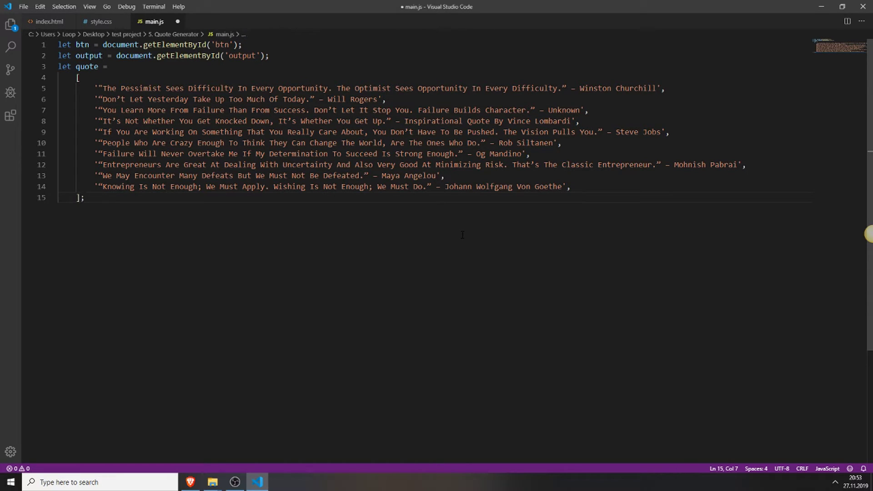
key("Return")
key("Return")
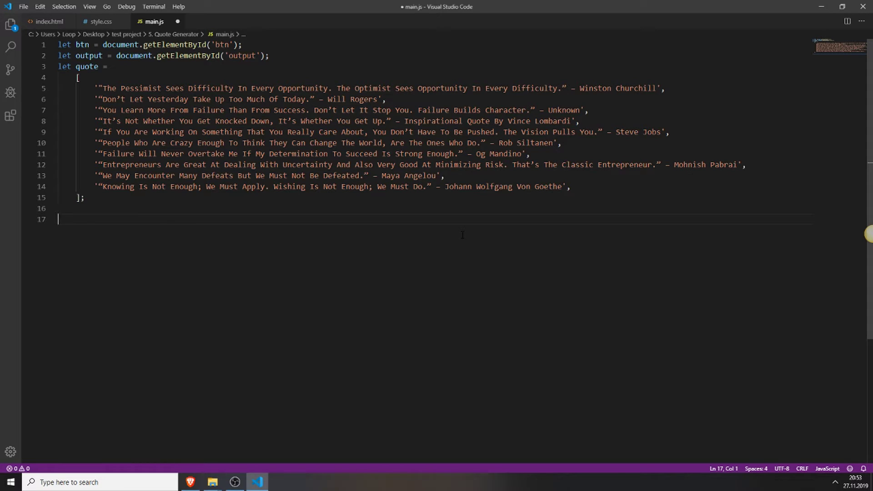
type("b")
type("tn.")
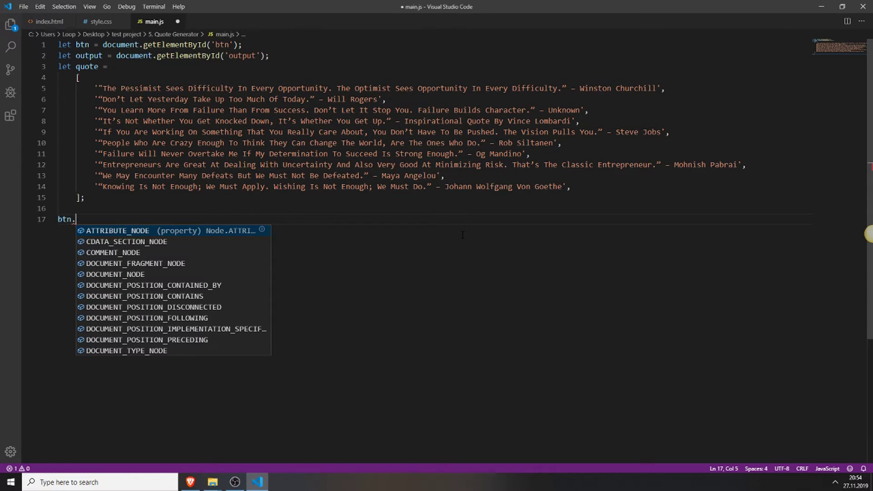
type("add")
Add btn.addEventListener('click', function(){ }) with an empty line inside the callback
key("Tab")
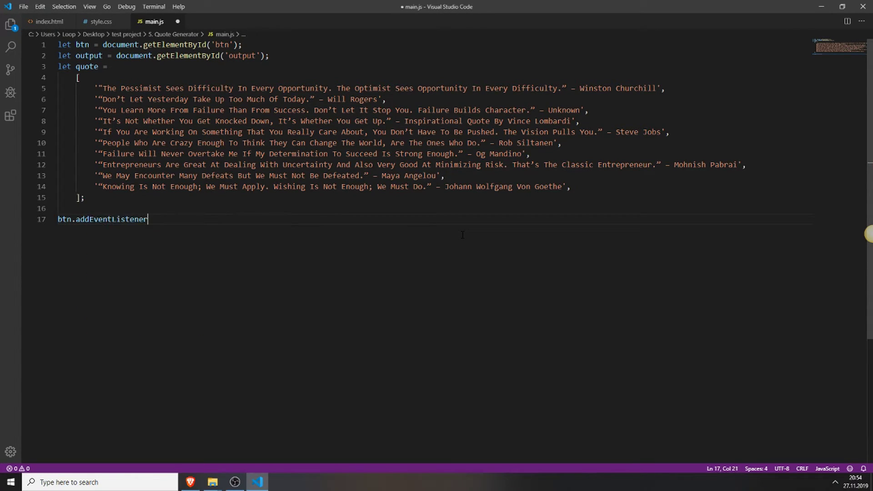
type("(")
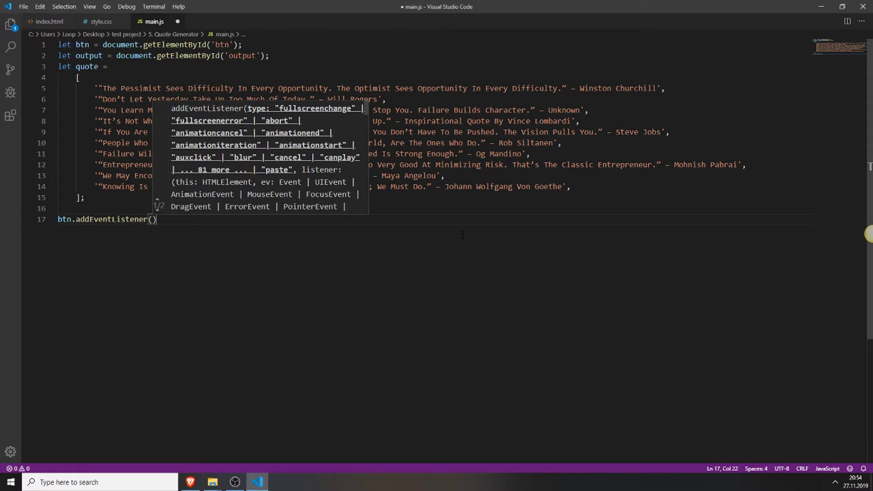
type("'click'")
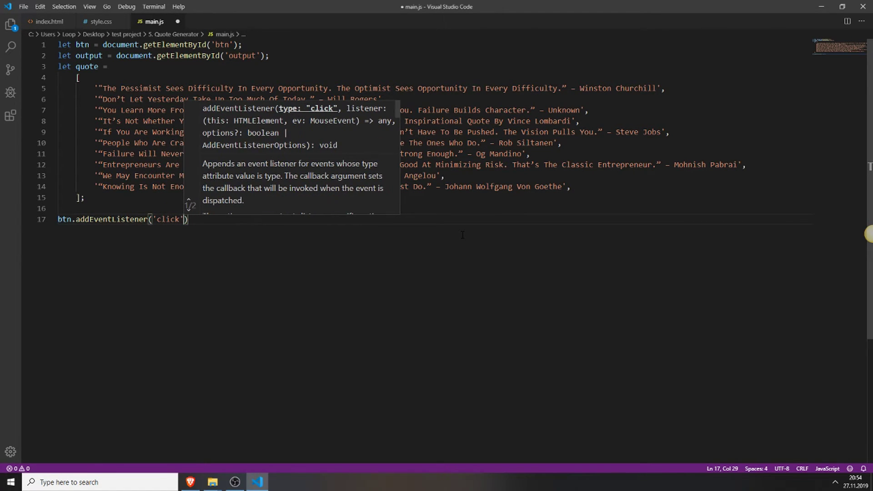
type(", function")
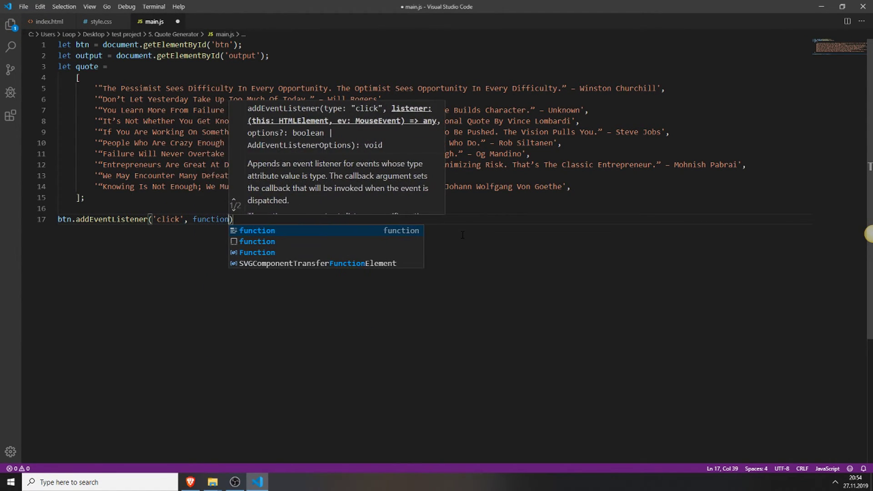
type("()")
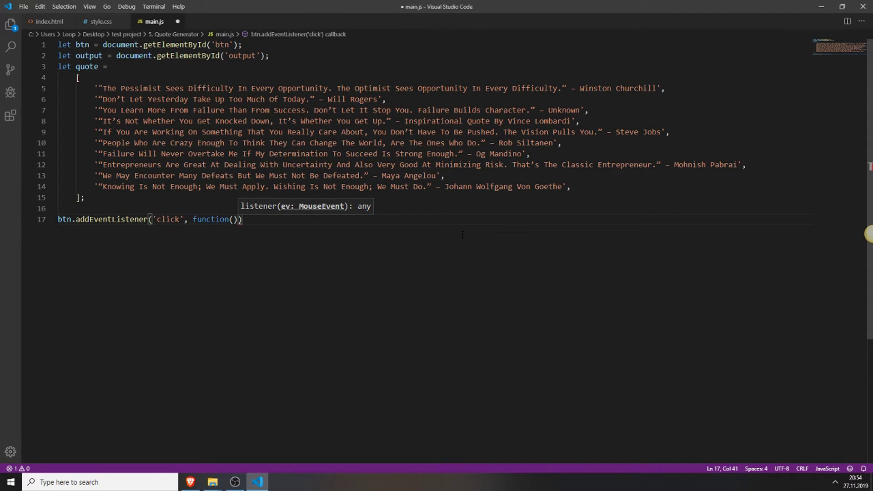
type("{")
key("Return")
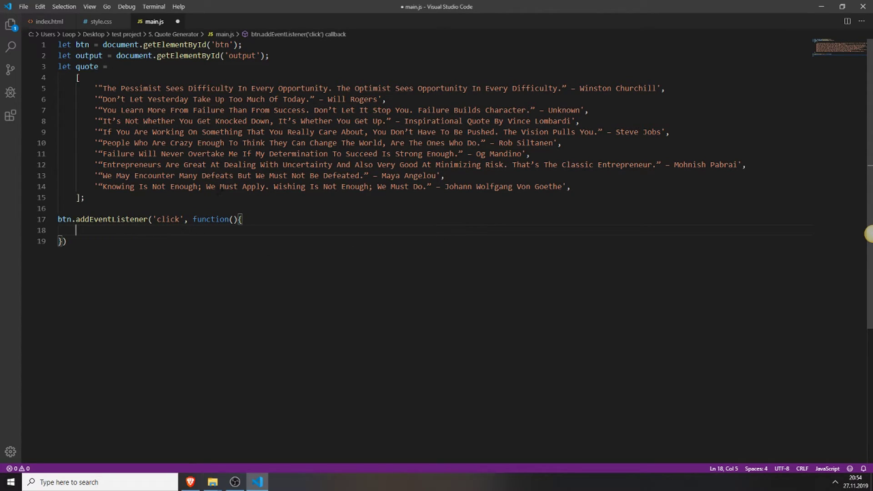
left_click_drag(223, 187, 197, 89)
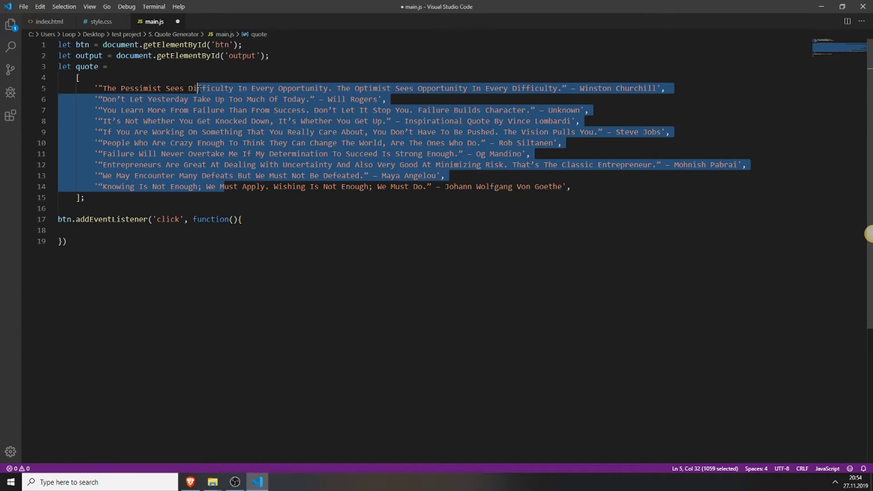
left_click_drag(569, 186, 80, 88)
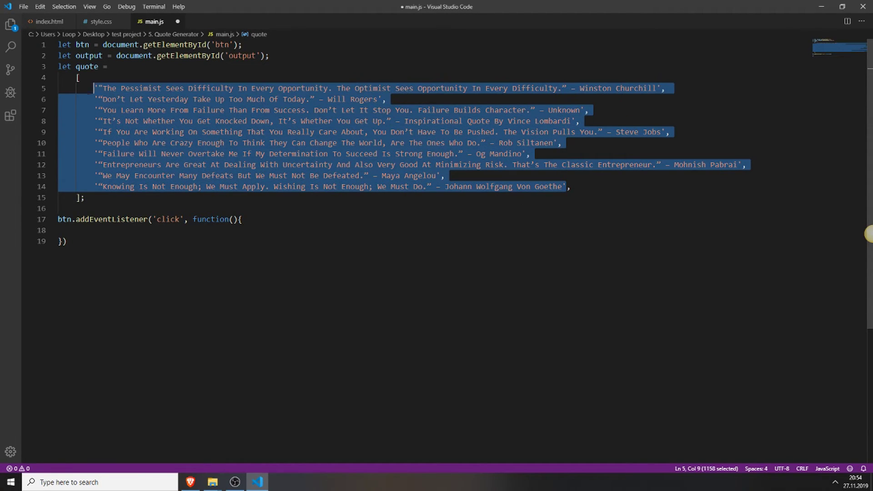
left_click(150, 231)
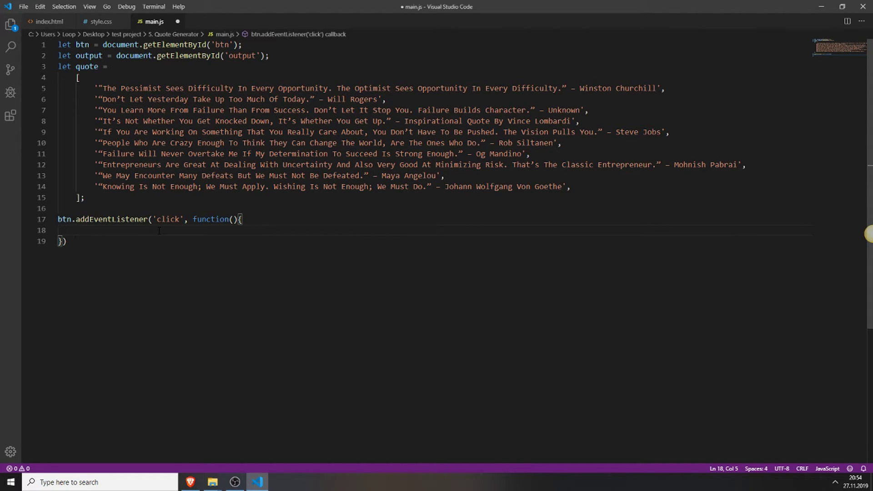
type("var")
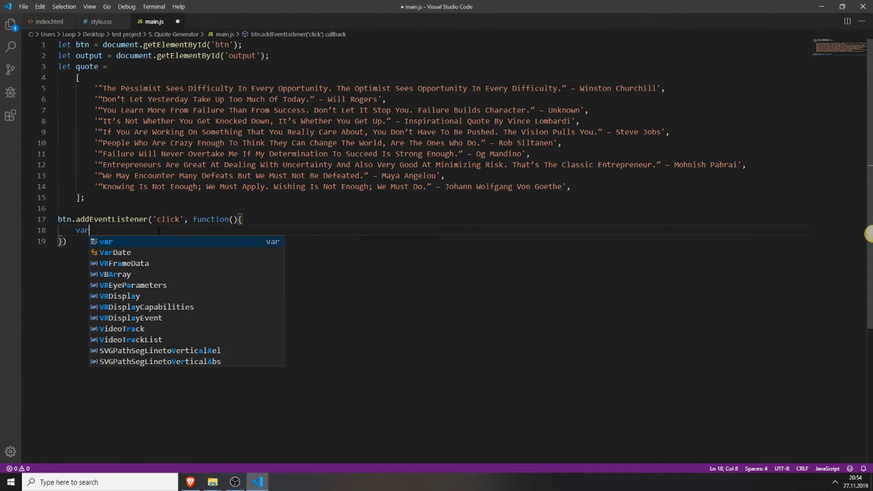
type(" randomQ")
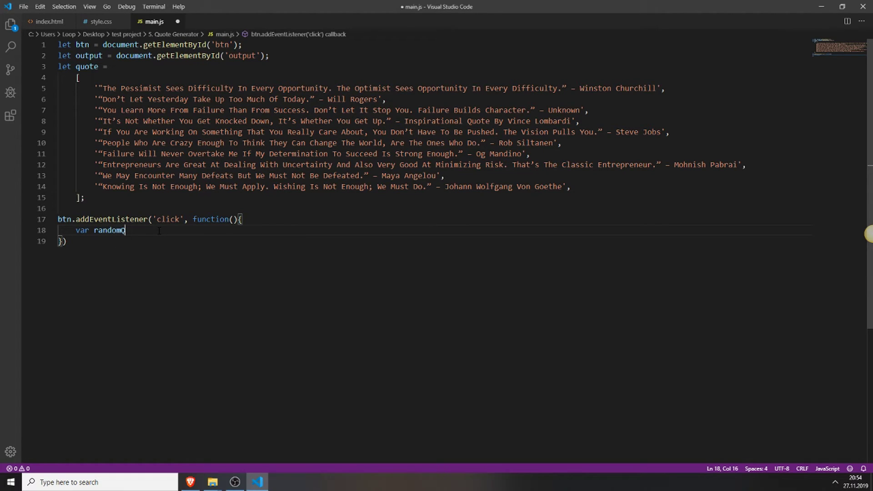
type("uote =")
type(" quote")
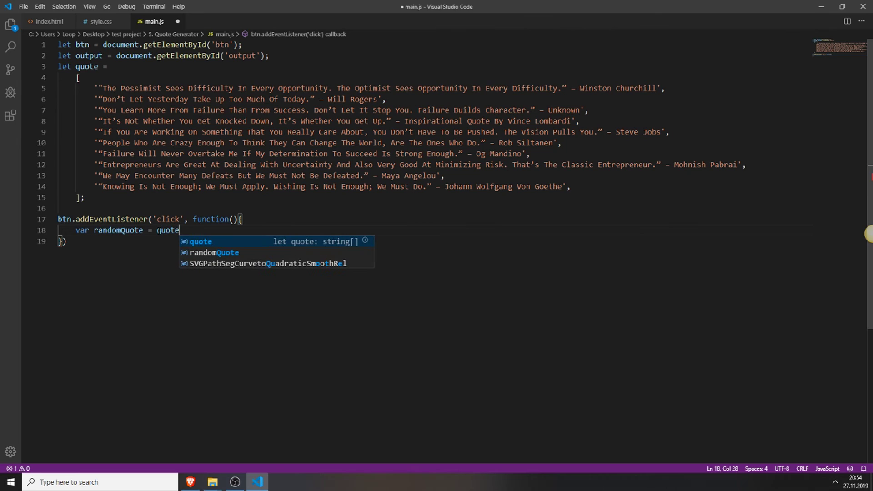
type("s")
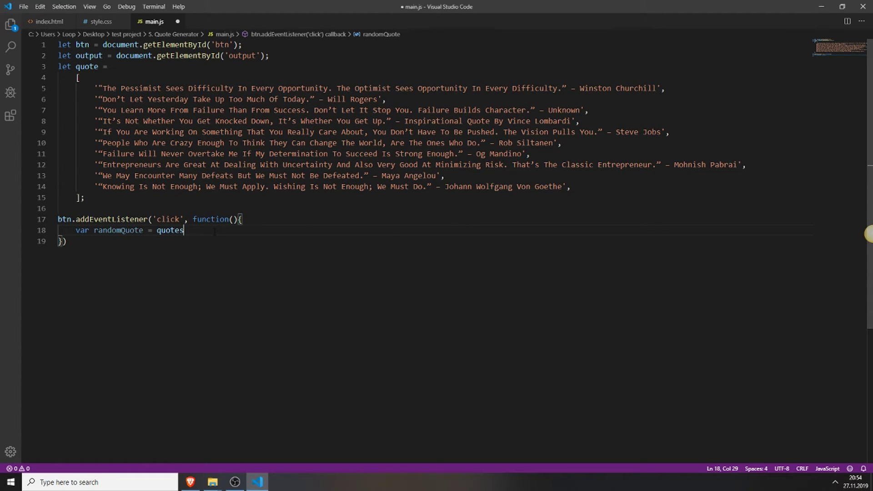
type("[")
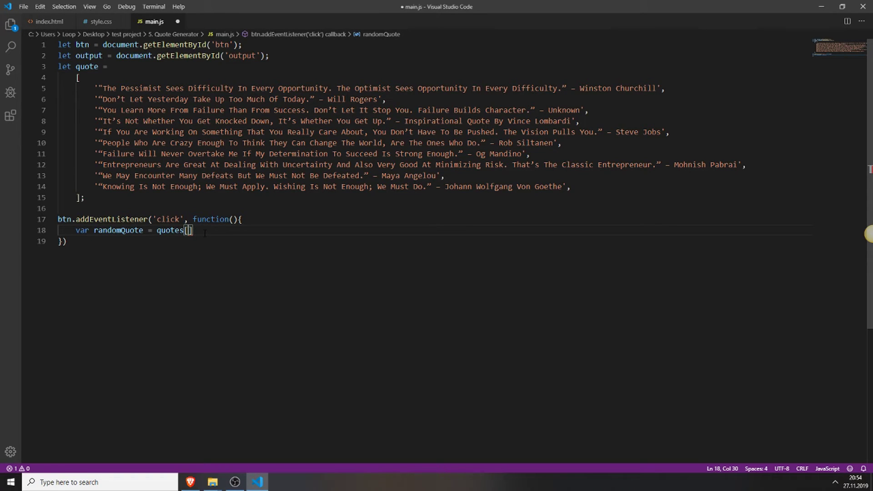
type("Math")
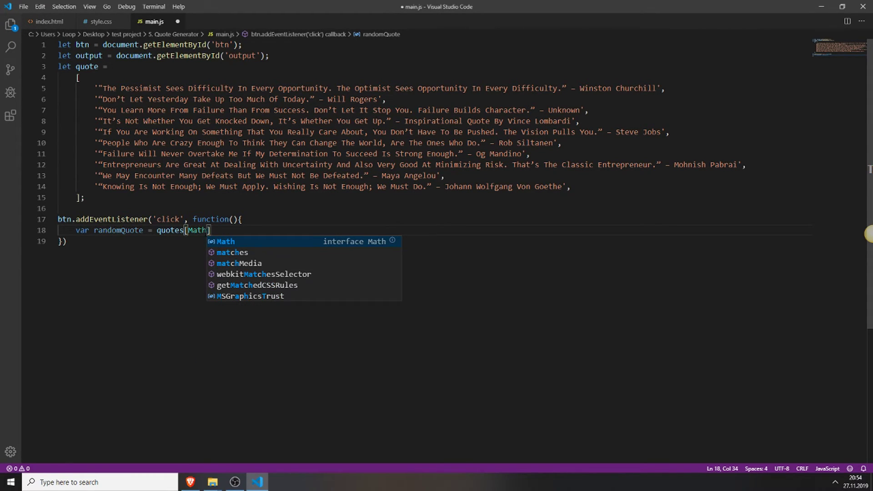
type(".floor")
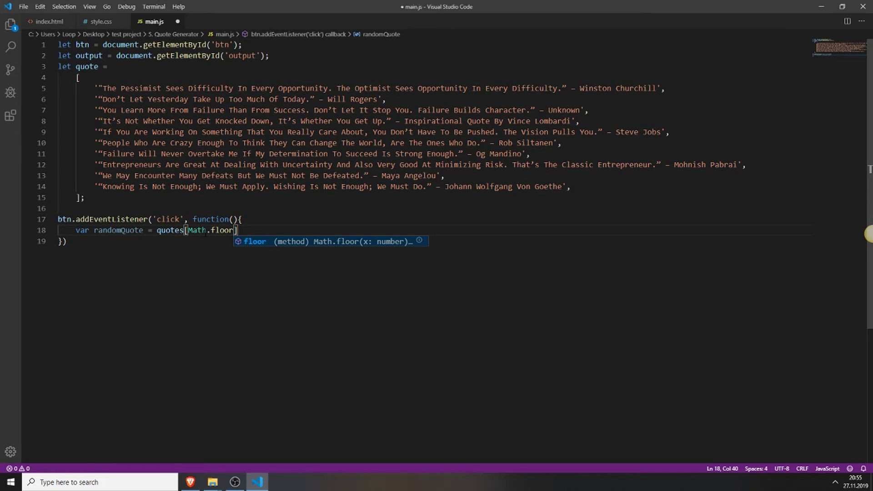
type("(")
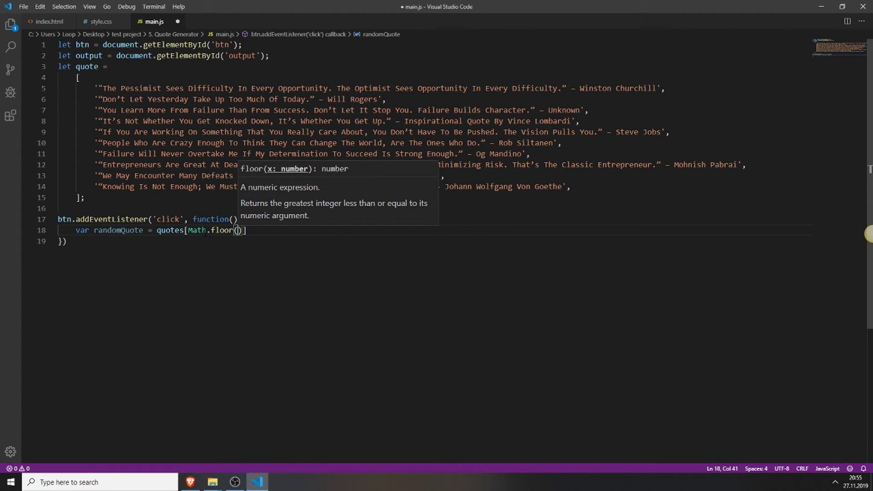
type("Math.random")
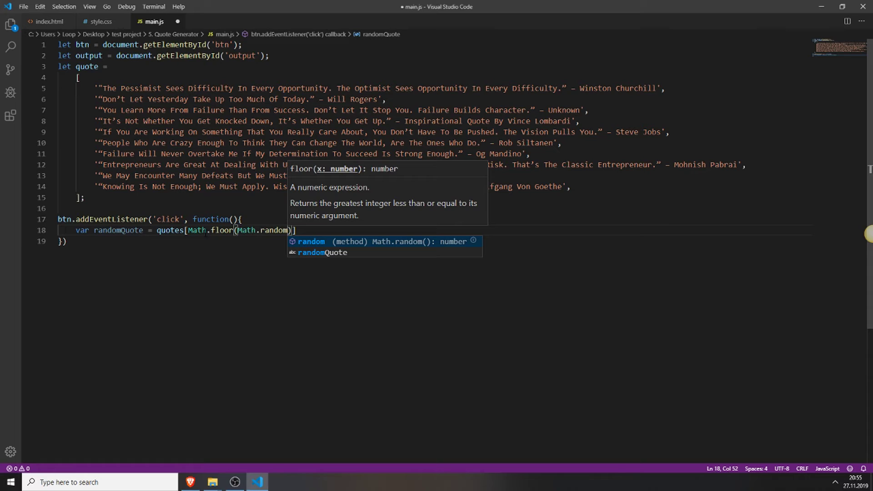
Declare var randomQuote = quotes[Math.floor(Math.random() * quotes.length)] and start a new line
key("Escape")
type("(")
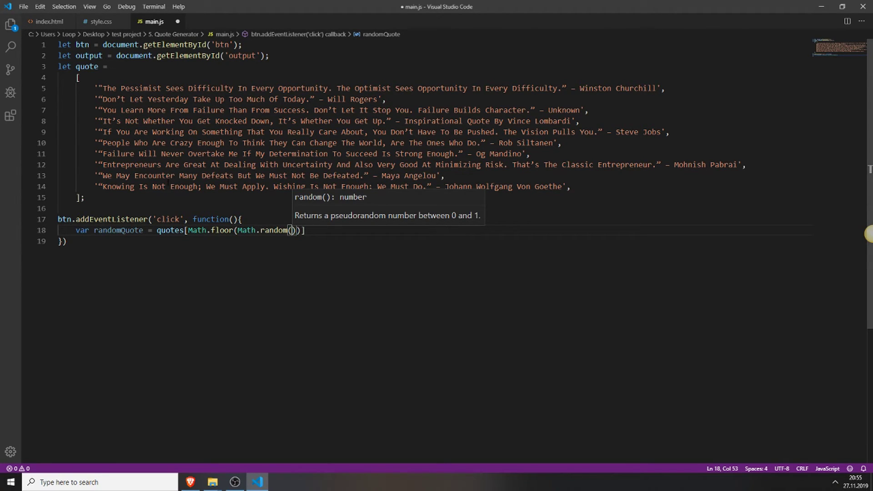
left_click_drag(162, 186, 99, 88)
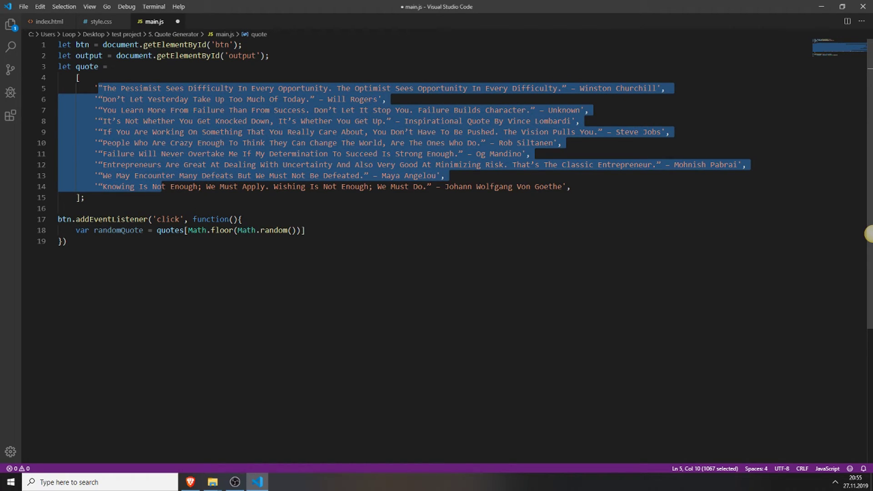
left_click(297, 230)
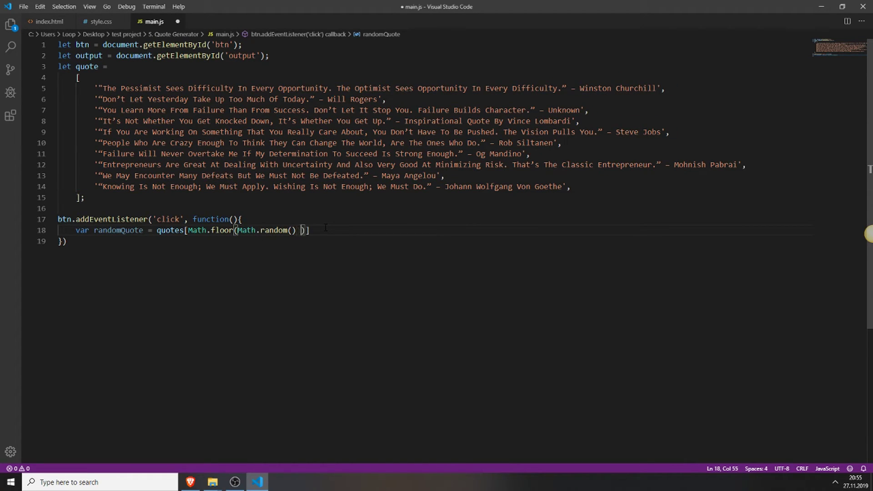
type("*")
type(" quotes.length")
key("End")
key("Return")
type("out")
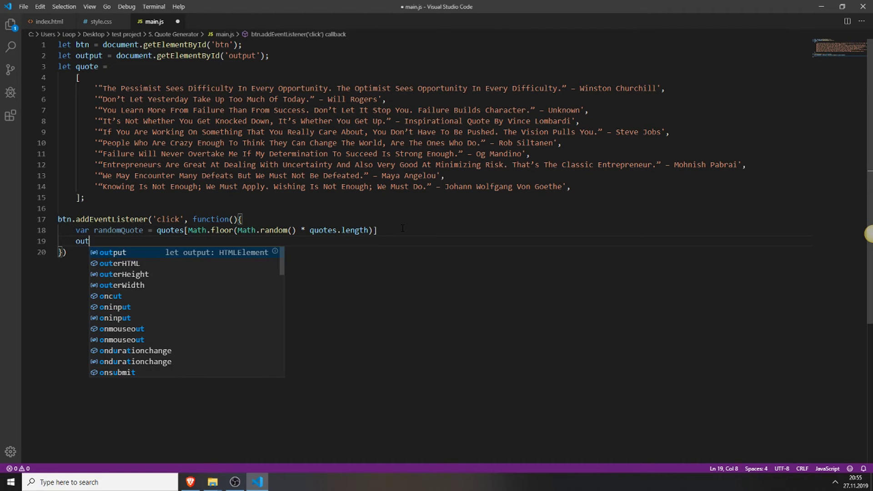
type("put.")
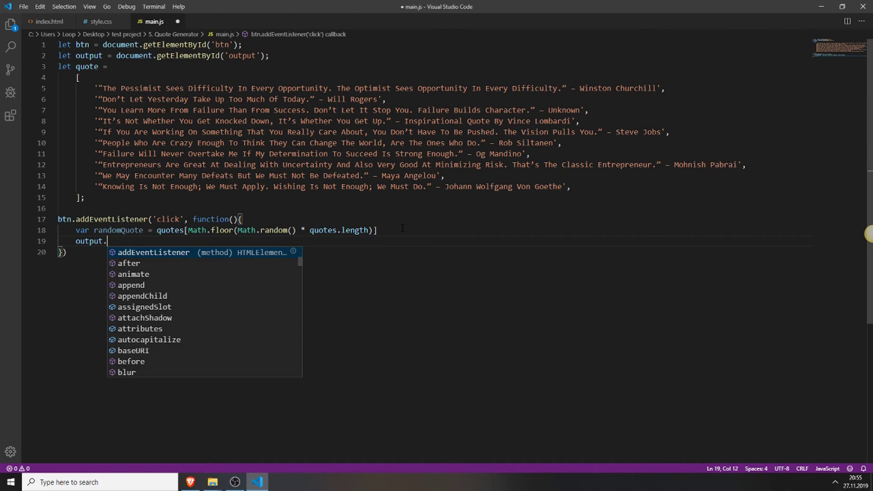
type("innerHTML =")
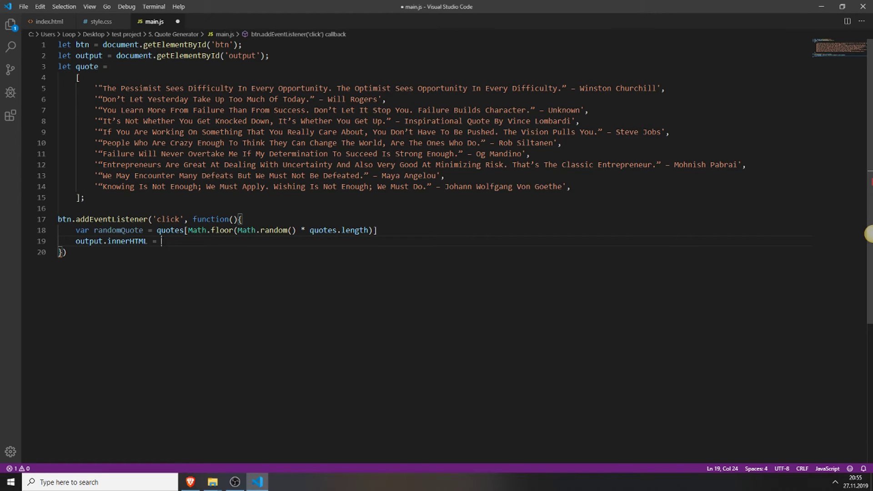
Finish output.innerHTML = randomQuote after checking the output div in index.html, and save main.js
left_click_drag(144, 230, 94, 231)
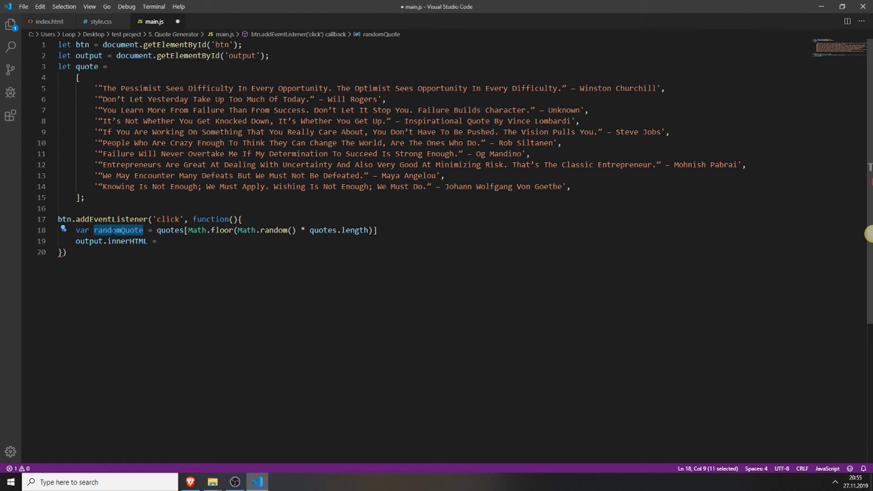
left_click_drag(103, 240, 75, 240)
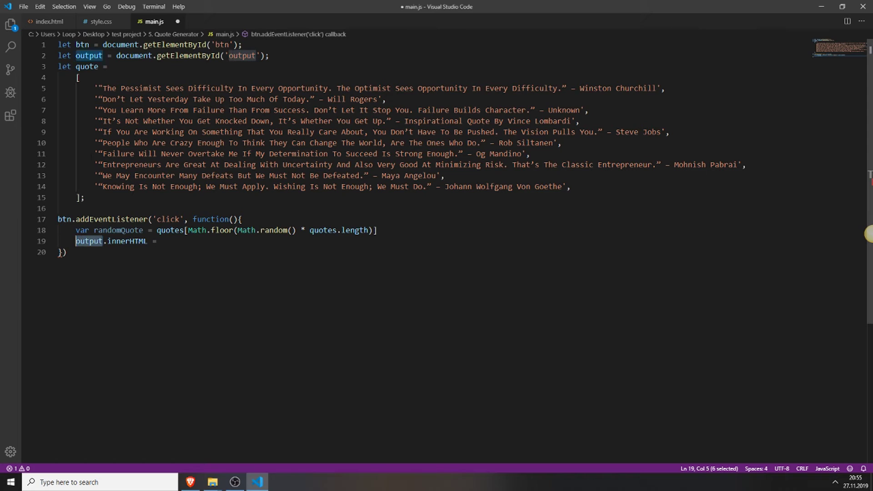
key("ctrl+Tab")
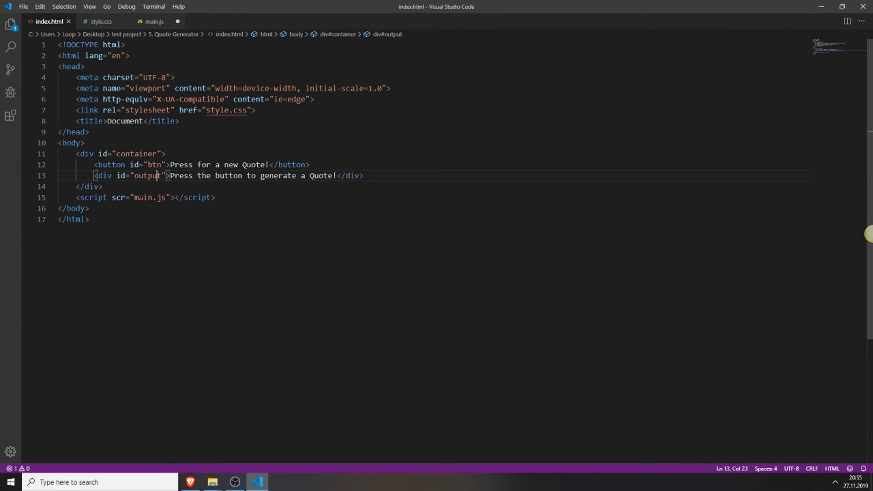
double_click(147, 175)
left_click_drag(170, 176, 342, 176)
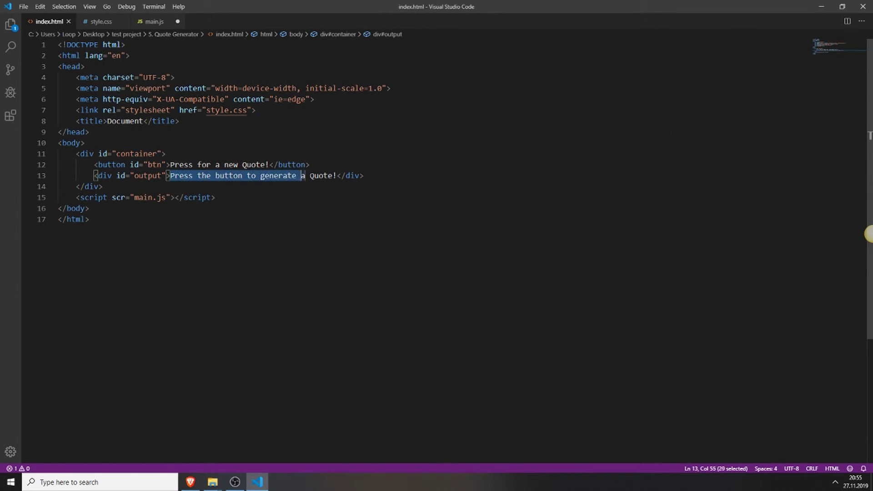
key("ctrl+Tab")
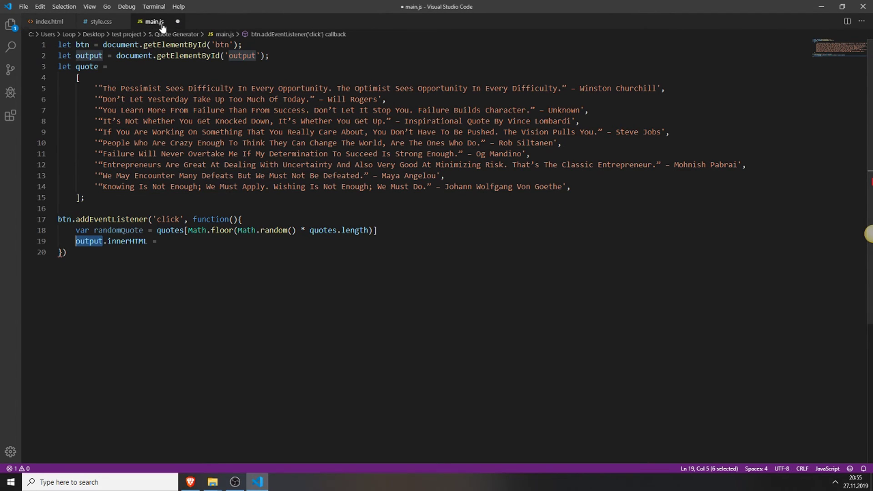
left_click(179, 244)
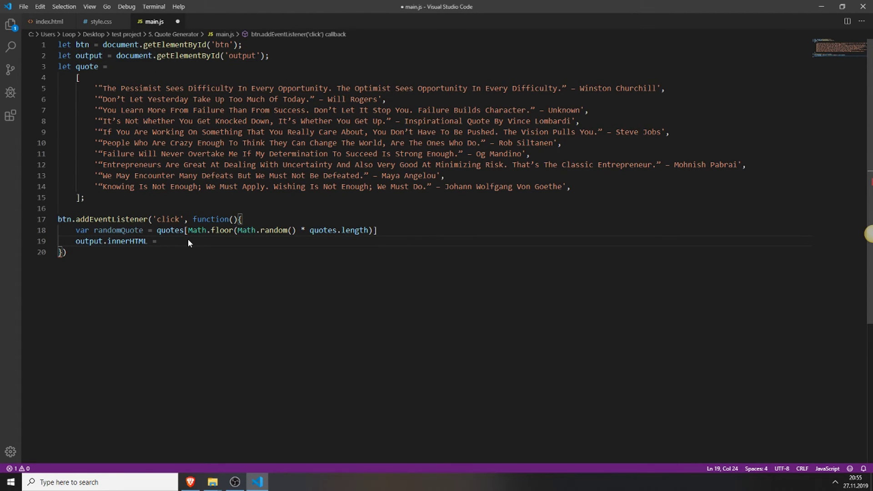
type("randomQuote")
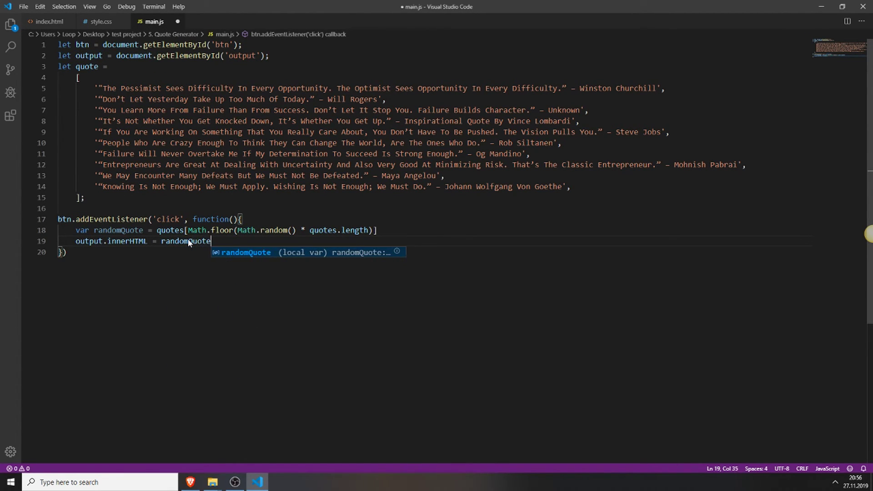
type(";")
key("ctrl+s")
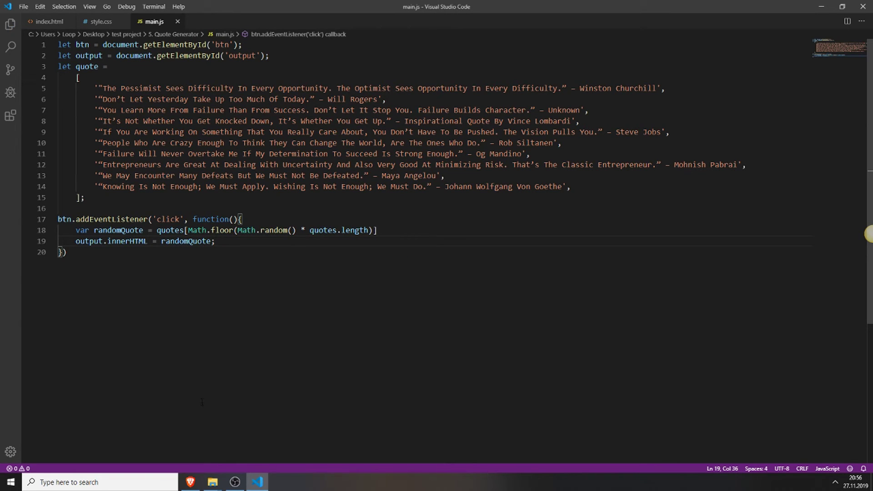
left_click(190, 483)
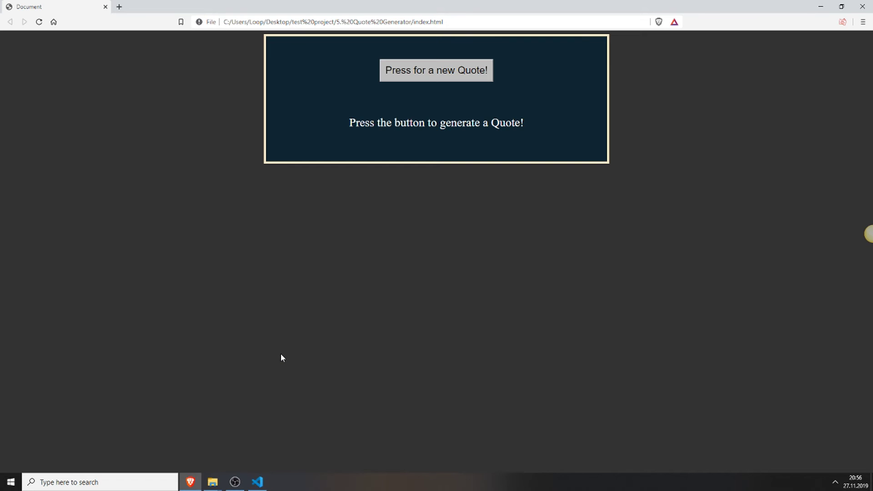
Reload the page and press the quote button twice, but only the placeholder text remains
left_click(40, 23)
left_click(430, 79)
left_click(430, 79)
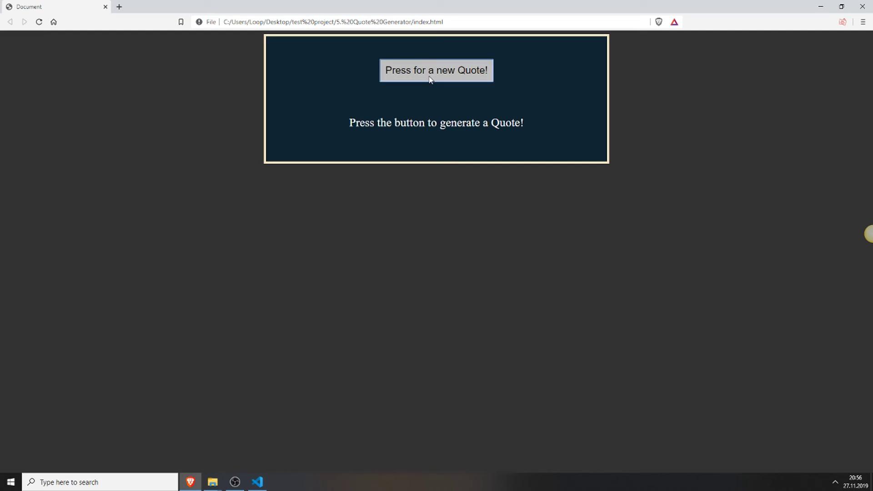
left_click(212, 482)
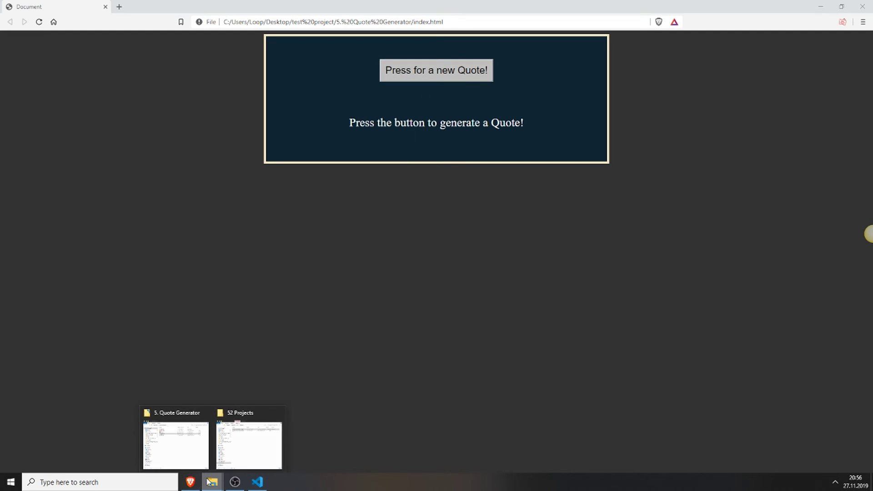
left_click(259, 482)
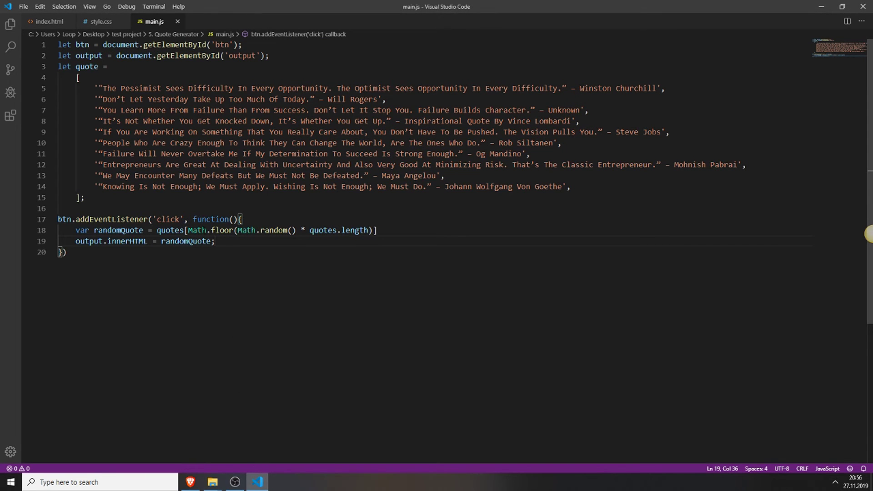
Correct scr to src in index.html's script tag and save
left_click(58, 21)
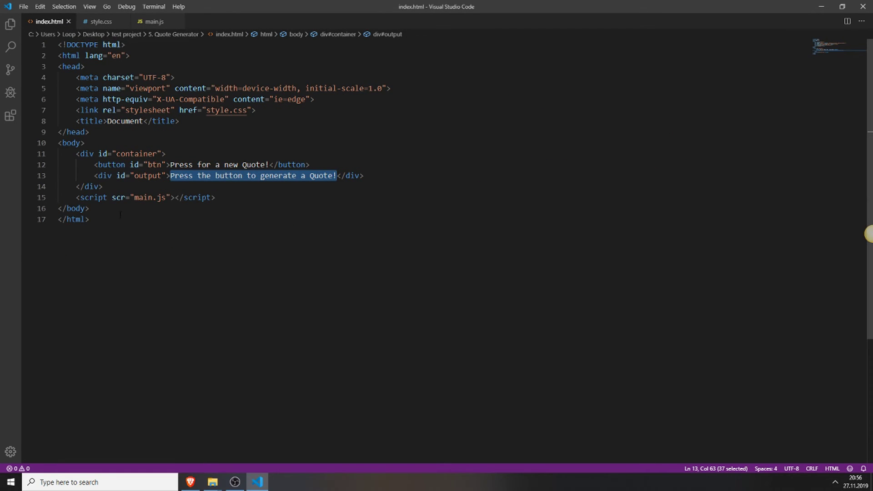
left_click(124, 197)
key("BackSpace")
key("BackSpace")
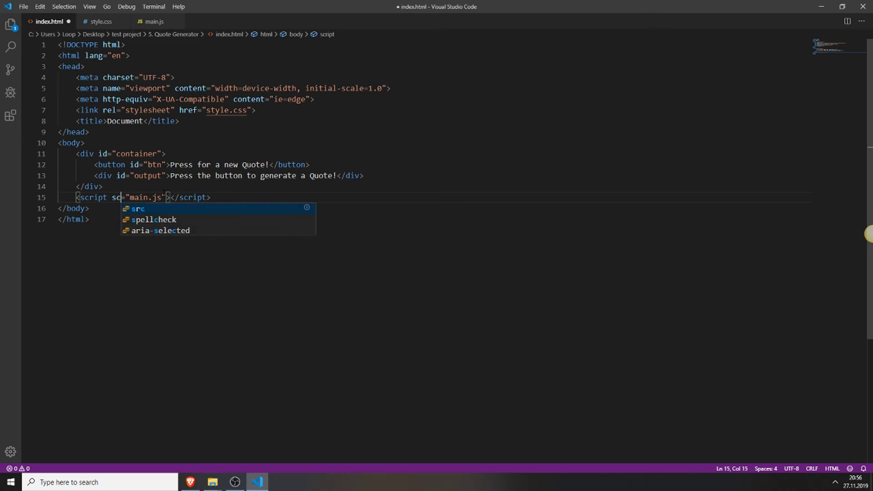
type("rc")
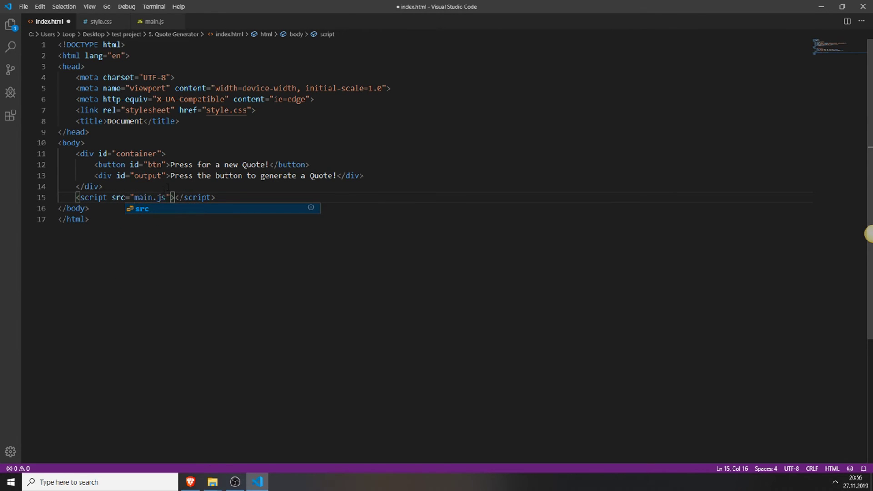
key("ctrl+s")
Glance at Brave, then recheck the src attribute and main.js
left_click(187, 483)
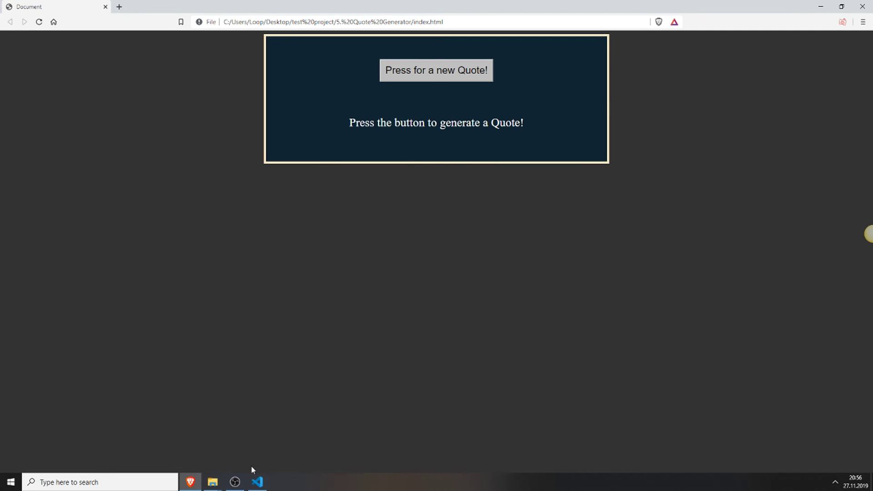
left_click(257, 481)
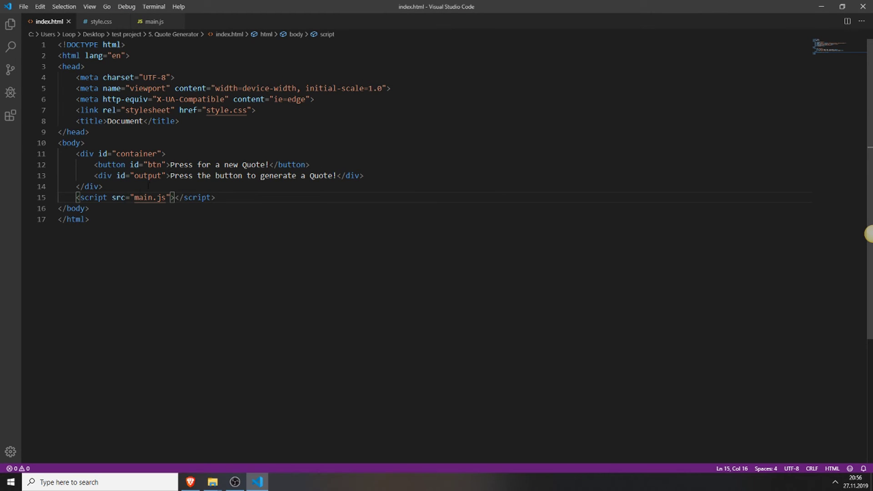
left_click_drag(125, 197, 112, 198)
left_click(150, 22)
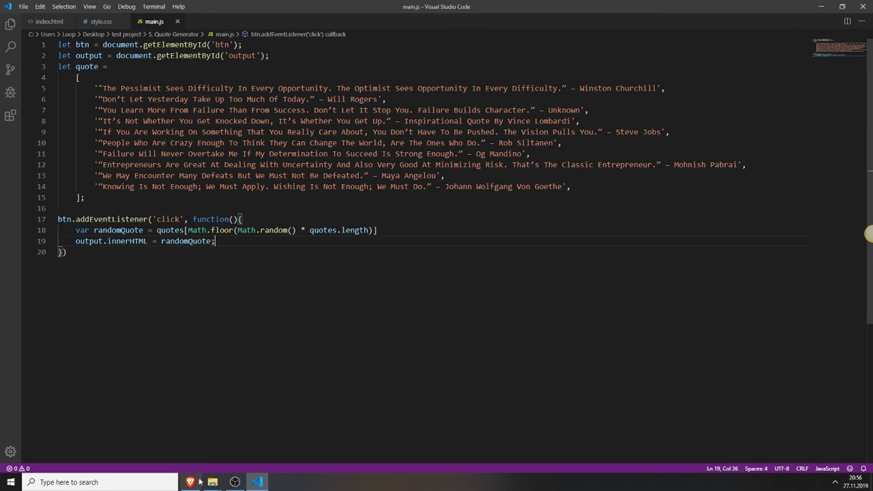
key("alt+Tab")
Open an enlarged DevTools console without device emulation and reproduce 'quotes is not defined'
key("ctrl+shift+i")
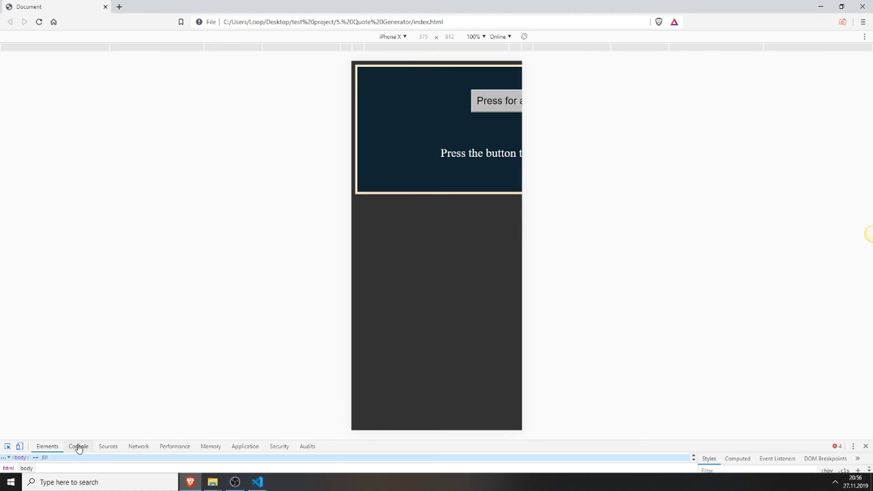
left_click_drag(85, 443, 92, 271)
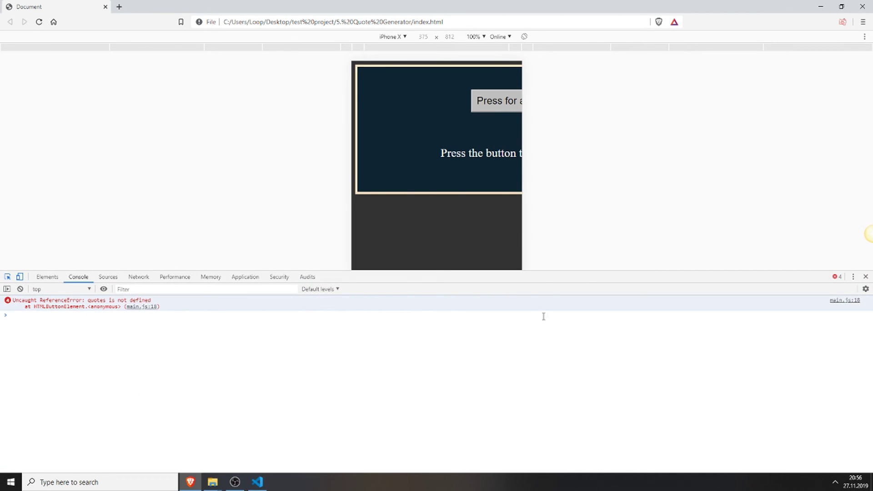
left_click(20, 276)
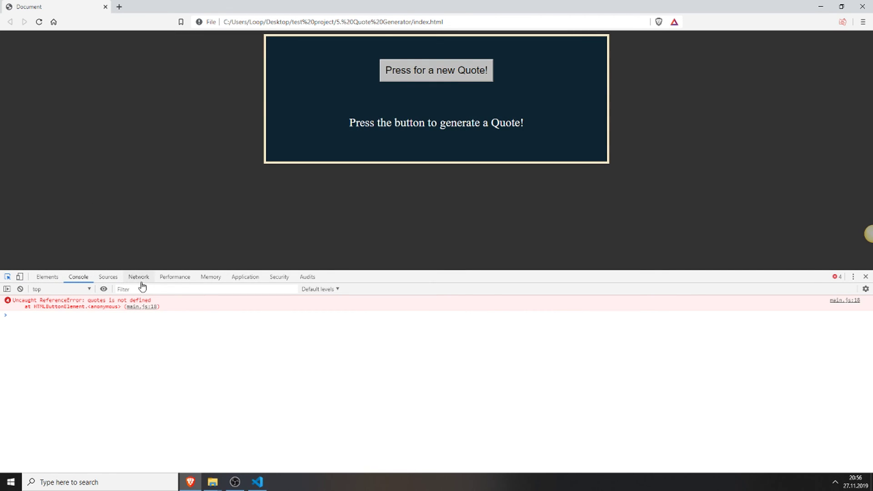
key("ctrl+shift+c")
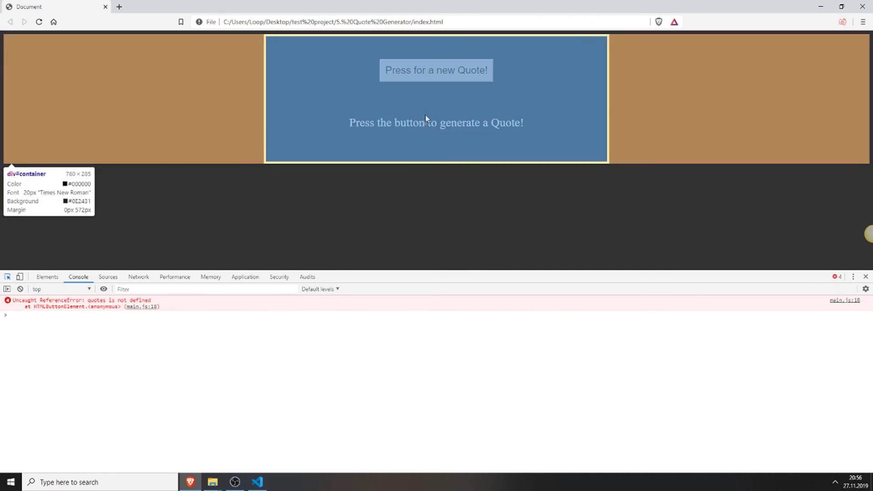
left_click(433, 77)
left_click(79, 277)
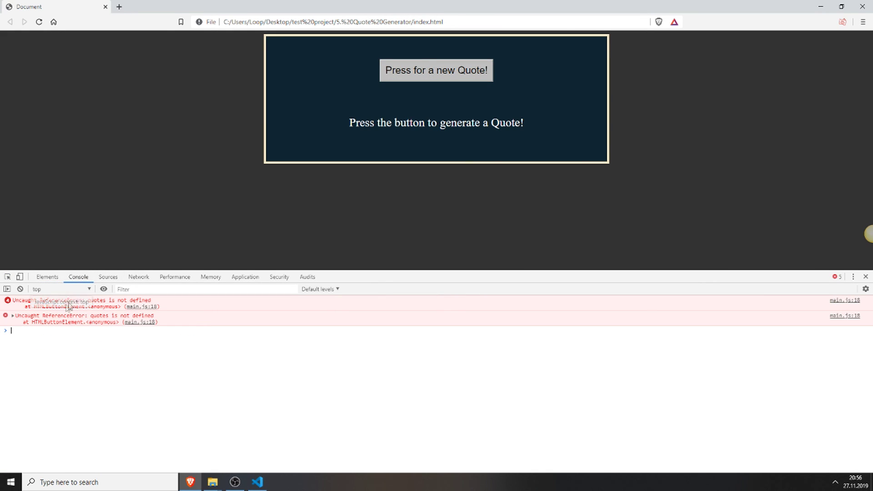
left_click(431, 68)
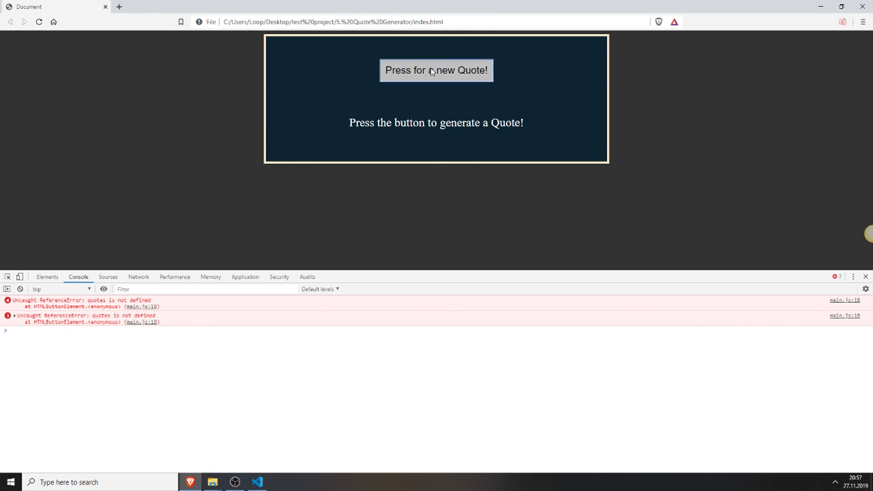
left_click(257, 483)
Rename the line-3 array from quote to quotes to match line 18, and save main.js
left_click(99, 67)
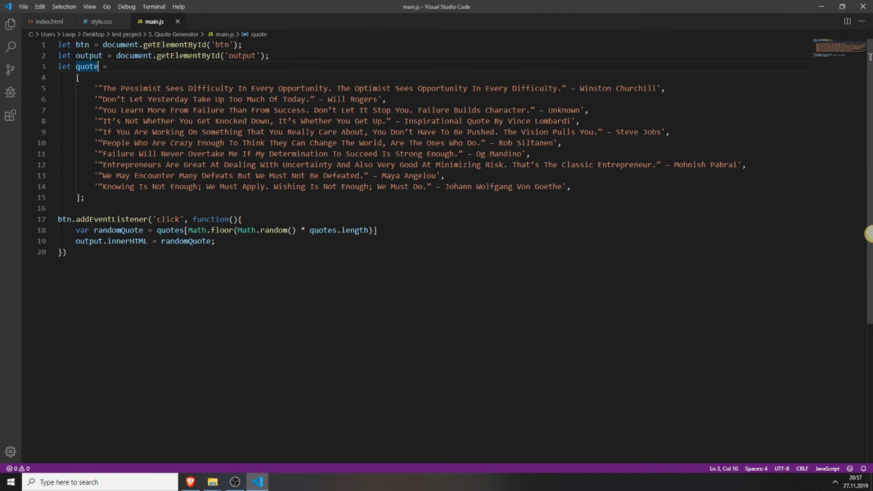
left_click(171, 230)
left_click(256, 229)
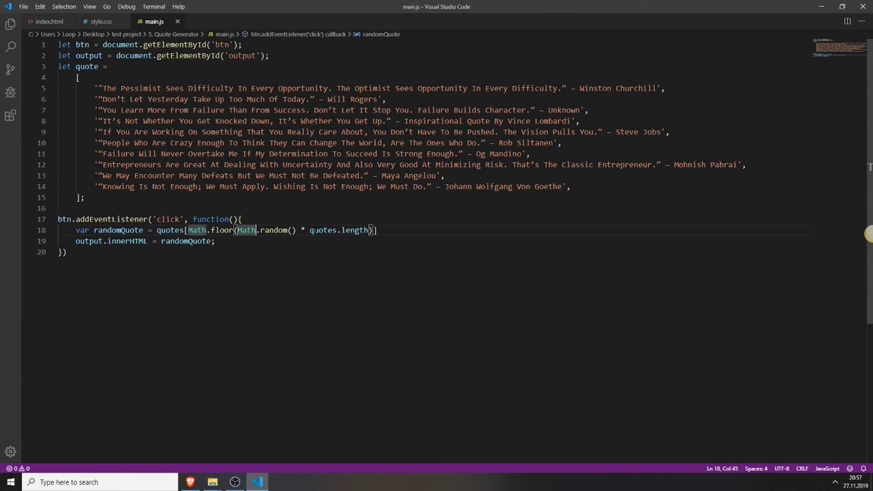
left_click(100, 67)
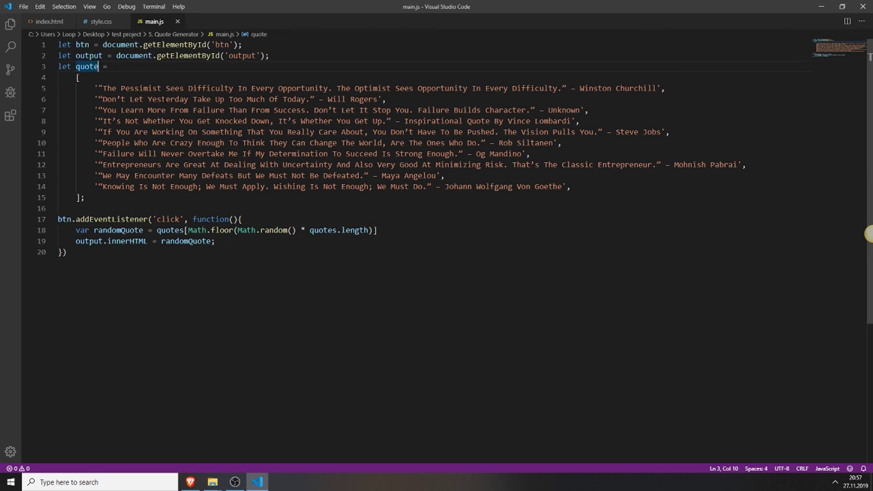
type("s")
key("ctrl+s")
left_click(190, 483)
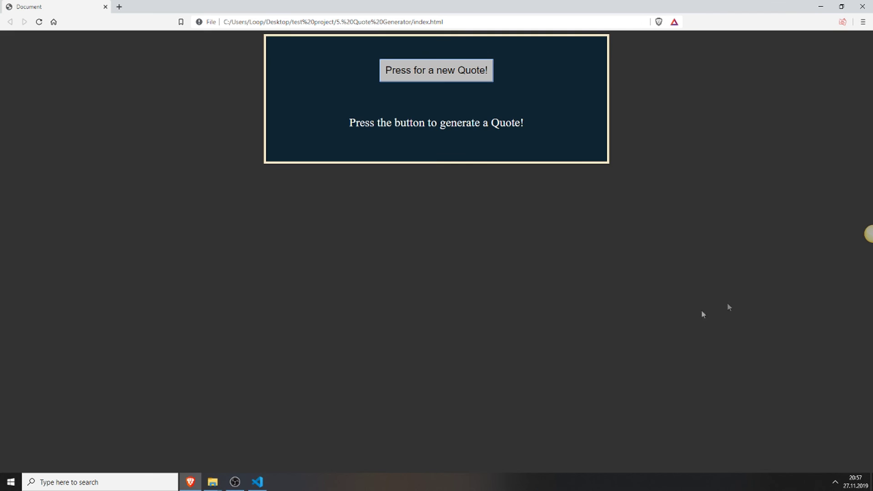
Close DevTools and press the quote button repeatedly, getting random quotes such as Will Rogers' line
key("F12")
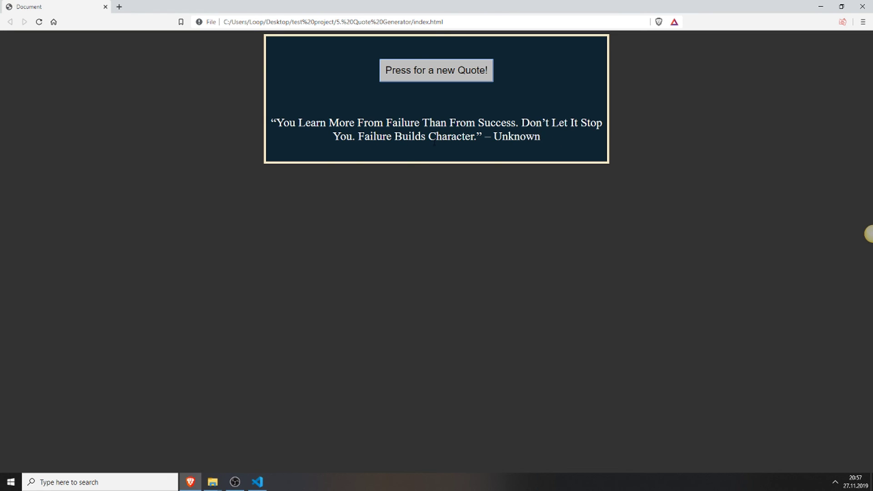
double_click(542, 139)
left_click(442, 70)
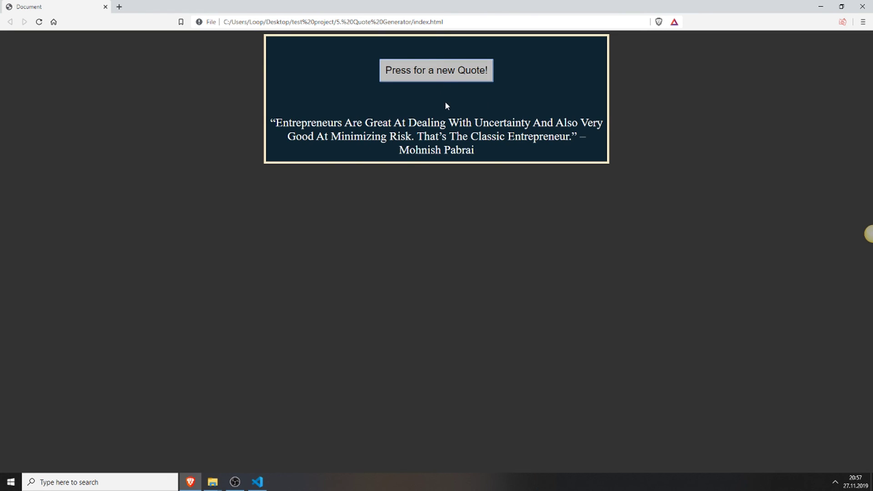
left_click(430, 75)
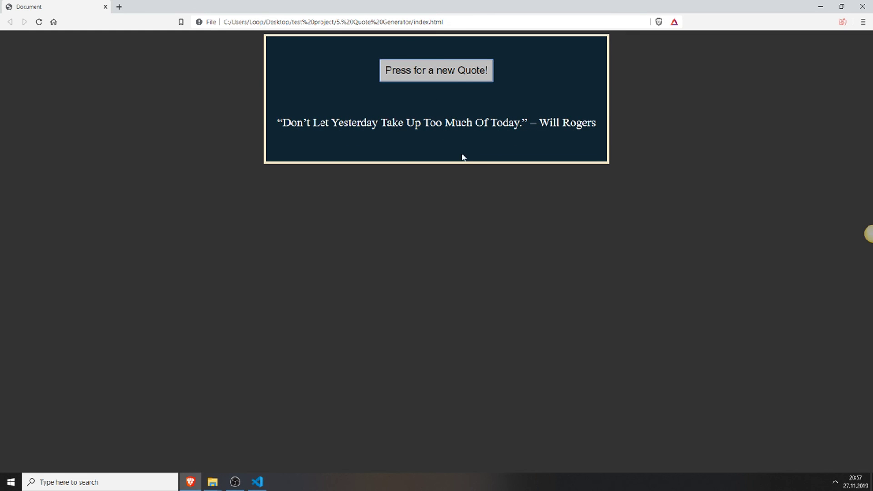